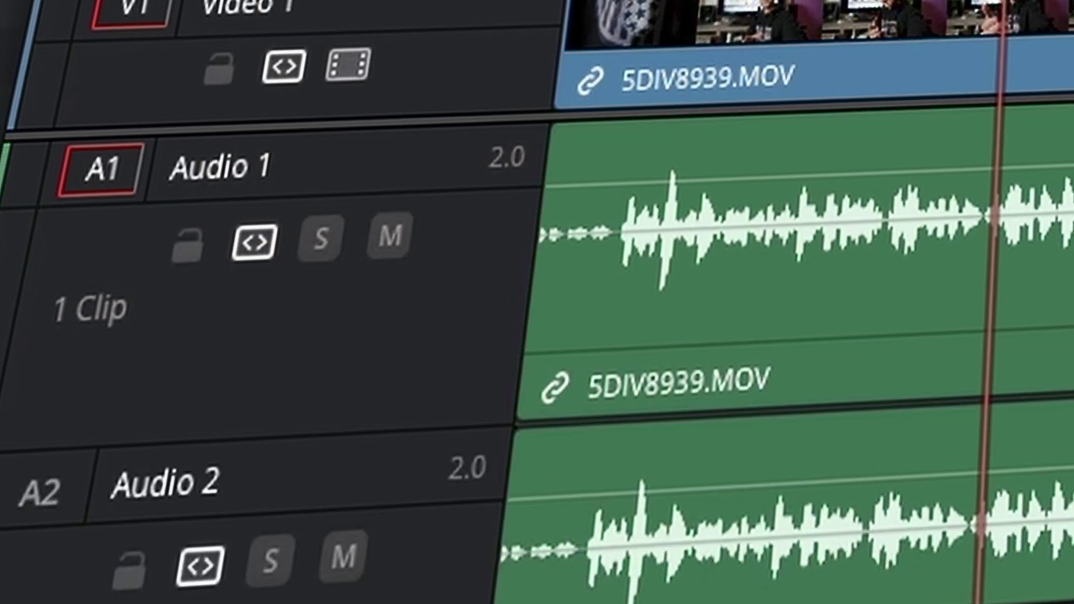
# Step: Rename the Audio 1 track as dialogue and the Audio 2 track as gameplay
pyautogui.doubleClick(203, 179)
pyautogui.write('dialogue')
pyautogui.doubleClick(208, 470)
pyautogui.write('gameplay')
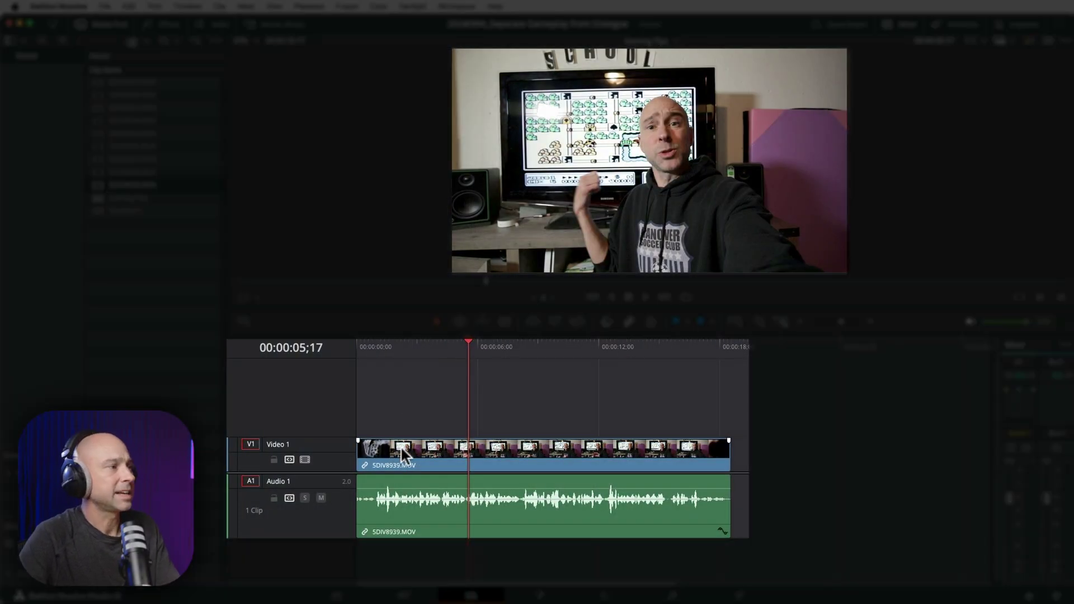
# Step: Select only the audio part of the 5DIV8939.MOV clip and duplicate it onto a new audio track directly below
pyautogui.click(452, 452)
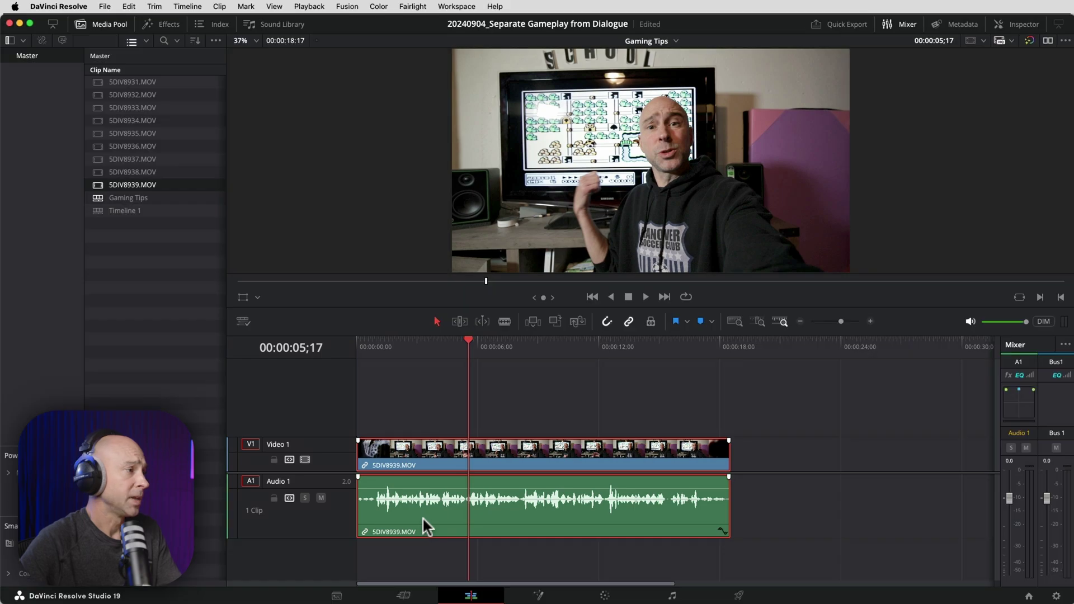
pyautogui.click(413, 414)
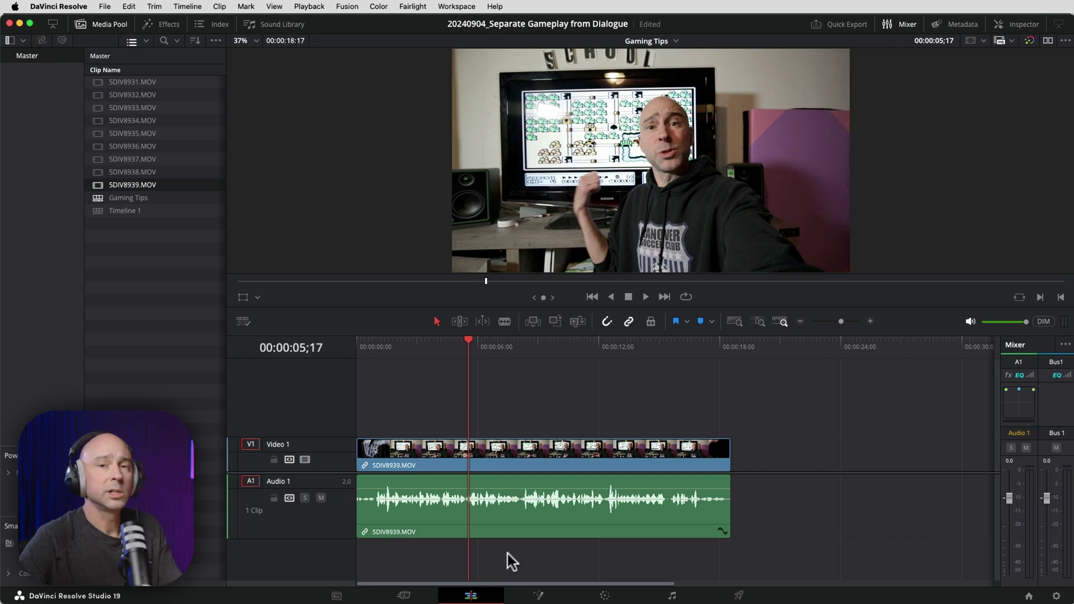
pyautogui.click(512, 509)
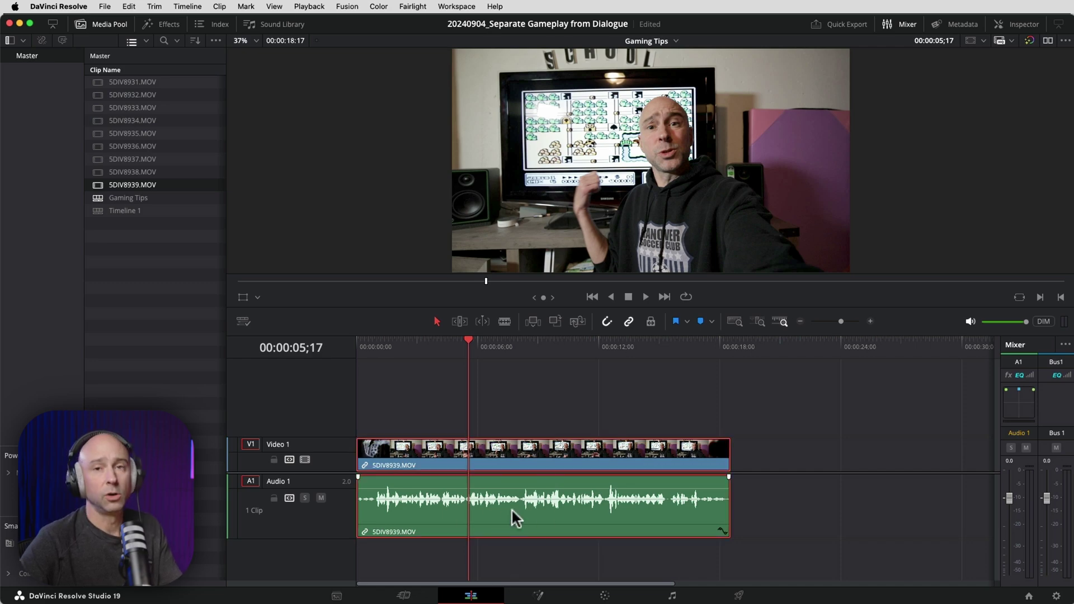
pyautogui.click(513, 560)
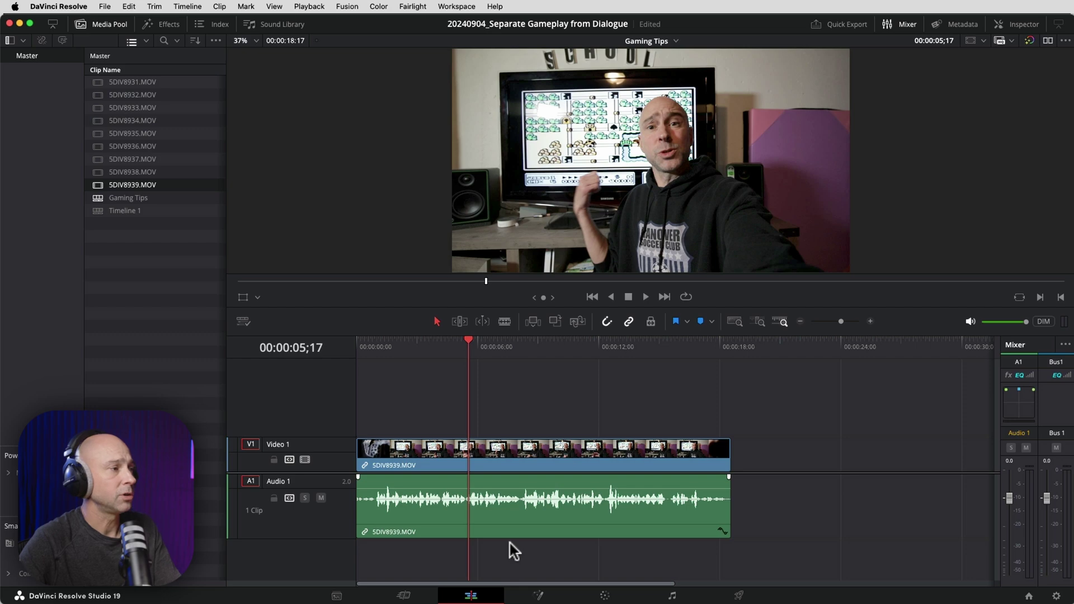
pyautogui.keyDown('alt'); pyautogui.click(513, 510); pyautogui.keyUp('alt')
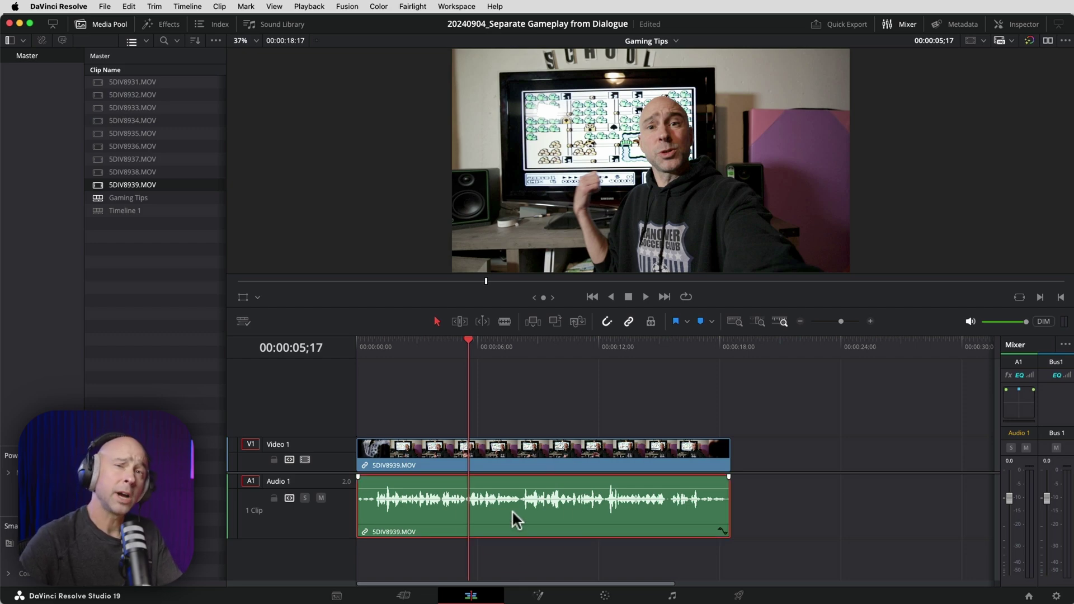
pyautogui.moveTo(504, 514); pyautogui.dragTo(502, 546)
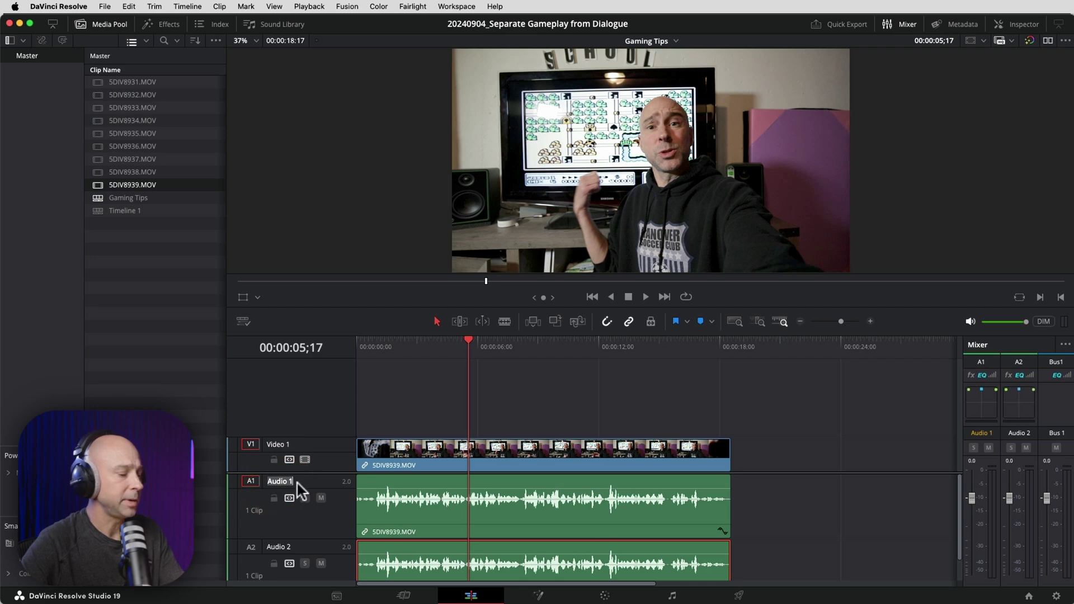
# Step: Name the first audio track dialogue and the duplicated audio track gameplay
pyautogui.click(284, 557)
pyautogui.click(286, 554)
pyautogui.click(289, 551)
pyautogui.write('gameplay')
pyautogui.scroll(-3, 501, 442)
# Step: Mute the gameplay track and clear the clip selection
pyautogui.click(501, 414)
pyautogui.click(320, 506)
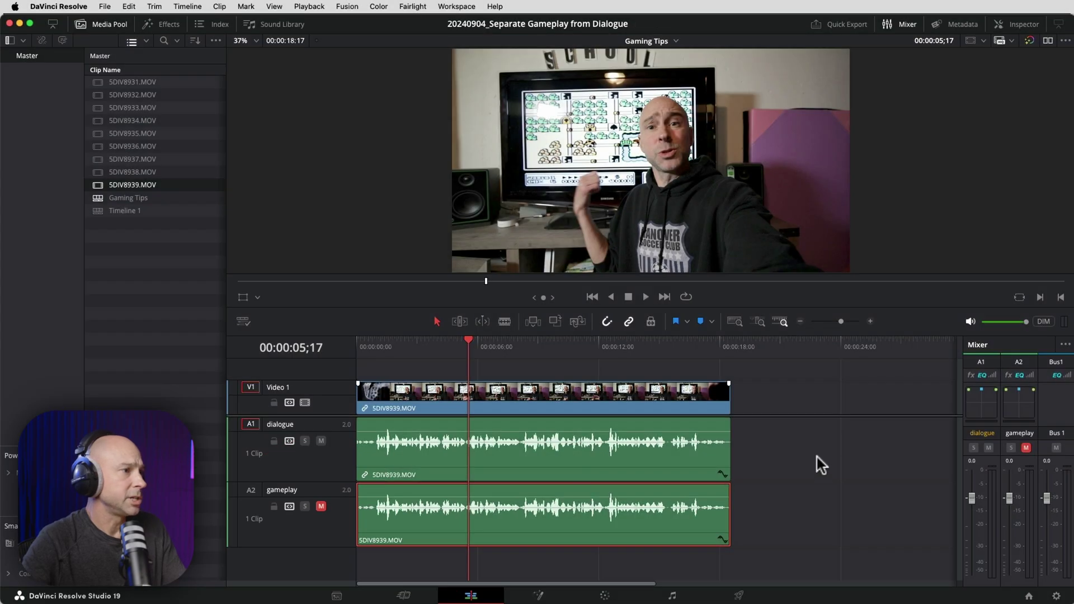
pyautogui.click(815, 462)
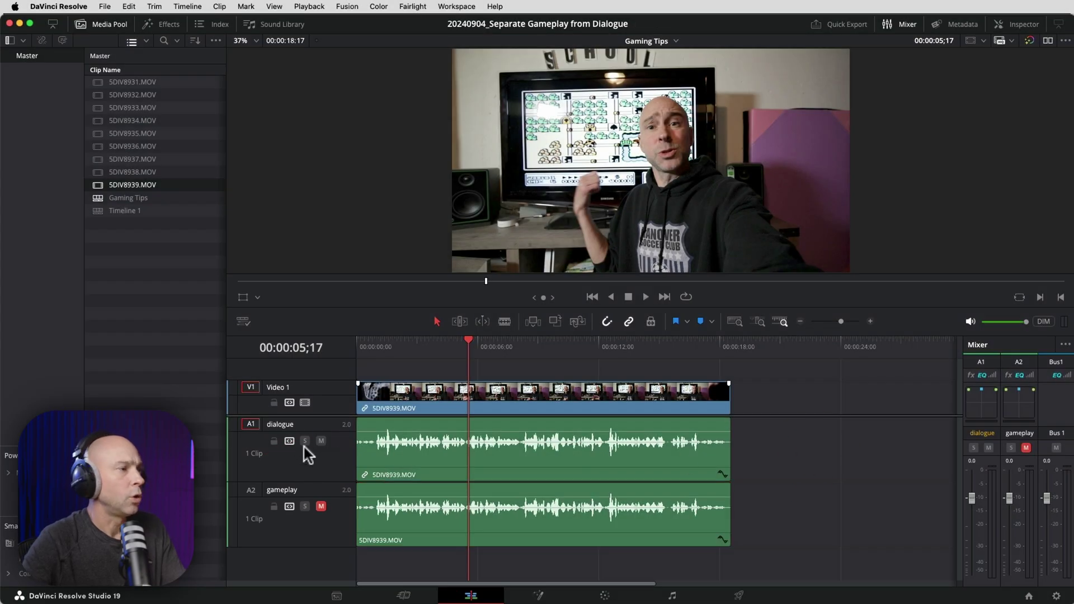
# Step: Show the dialogue track's audio settings in the Inspector and turn on Voice Isolation, lowering the amount to about 44
pyautogui.click(324, 460)
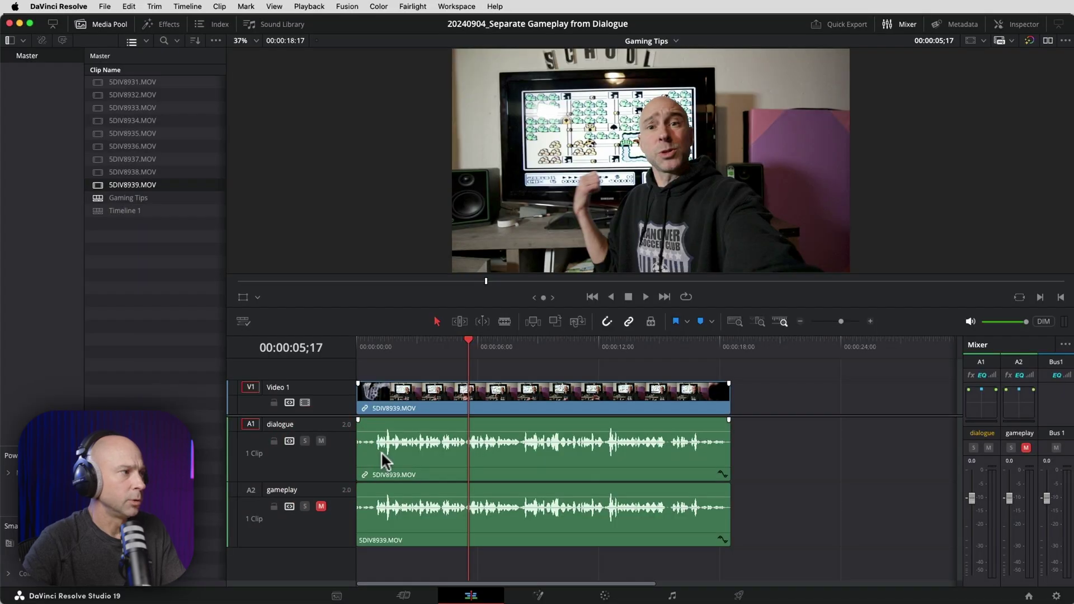
pyautogui.click(378, 454)
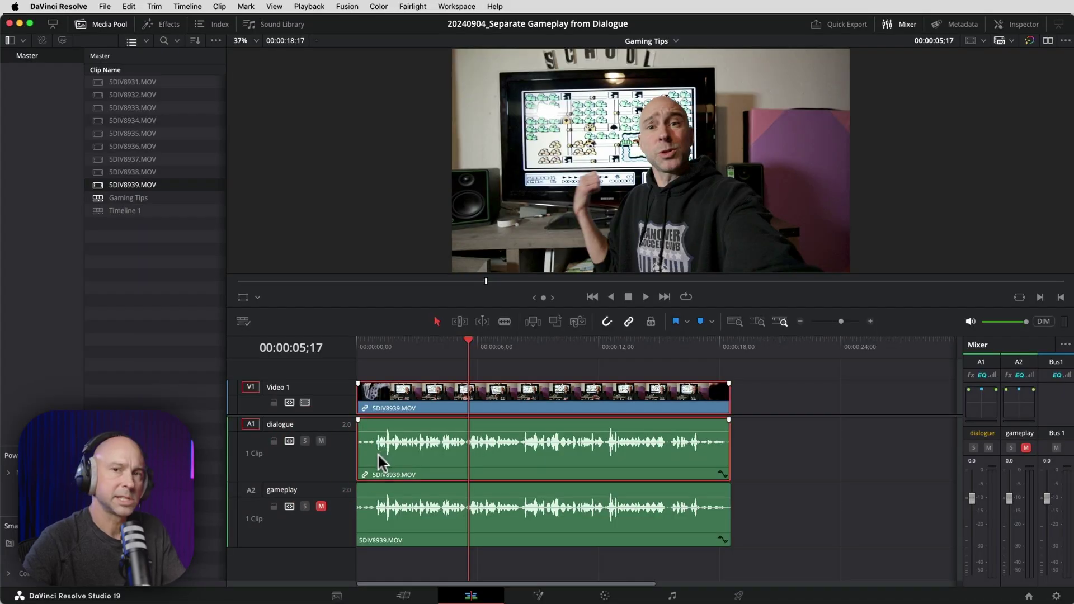
pyautogui.click(779, 459)
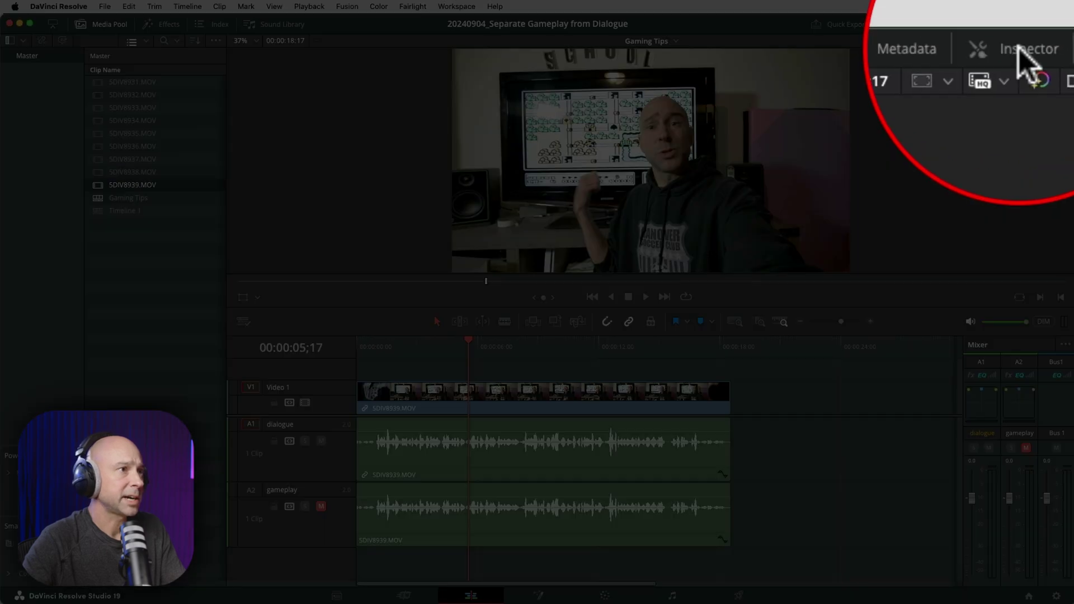
pyautogui.click(1021, 25)
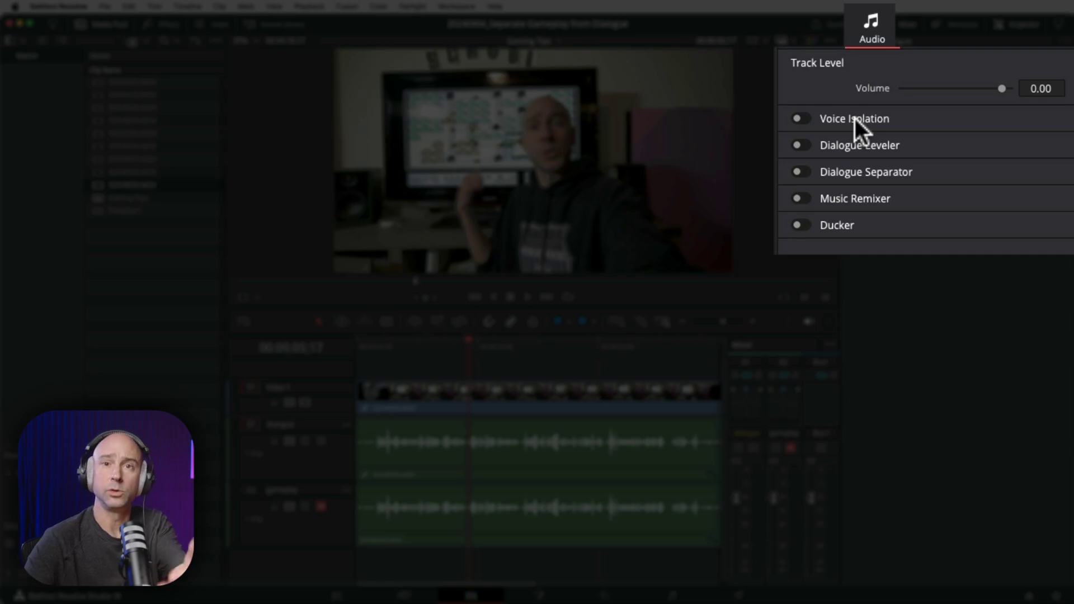
pyautogui.click(799, 119)
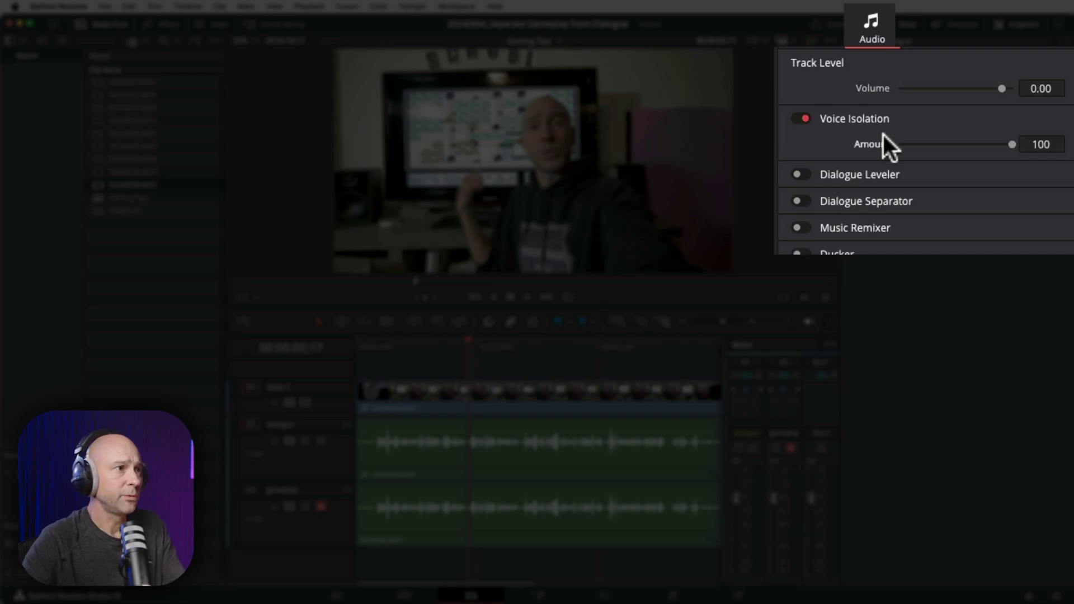
pyautogui.moveTo(1014, 145); pyautogui.dragTo(973, 141)
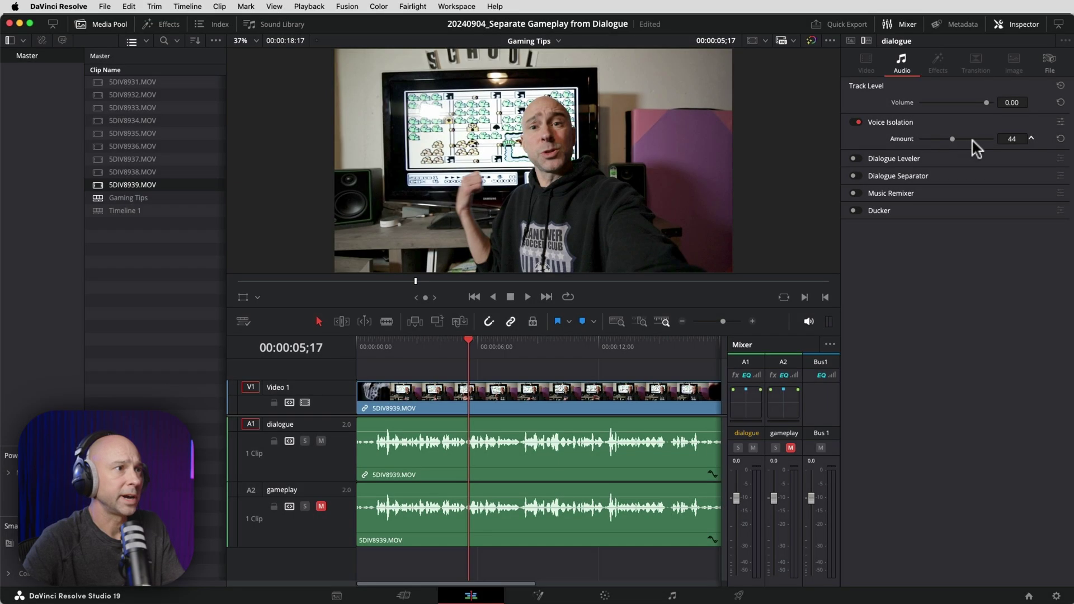
# Step: Open the detailed Voice Isolation controls for the dialogue track, compare different amounts during playback, and settle on 43
pyautogui.click(1062, 123)
pyautogui.moveTo(586, 231); pyautogui.dragTo(778, 111)
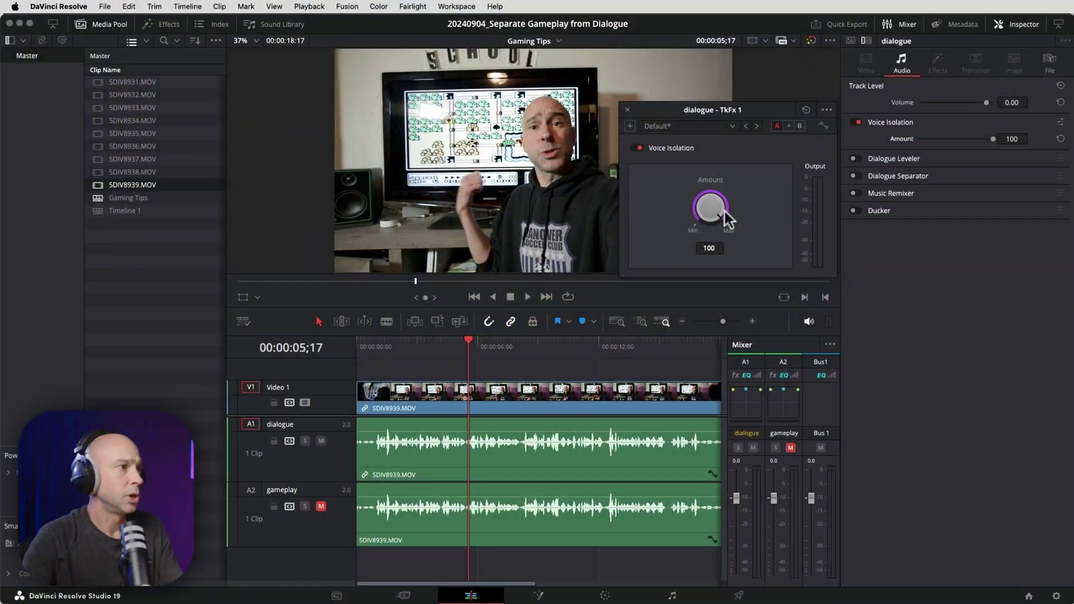
pyautogui.moveTo(717, 206); pyautogui.dragTo(659, 220)
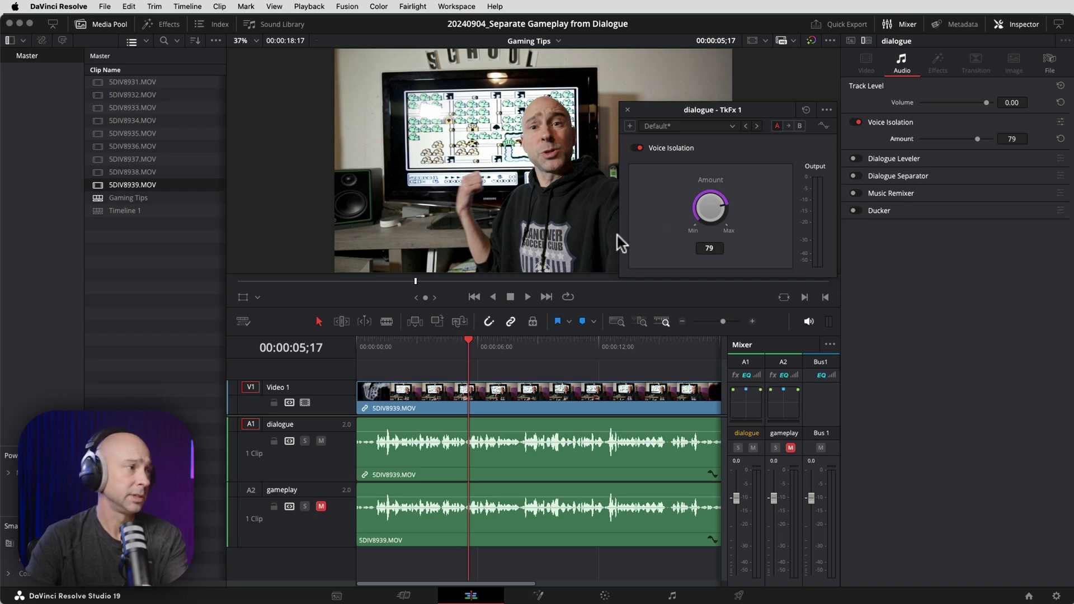
pyautogui.click(448, 345)
pyautogui.moveTo(612, 211); pyautogui.dragTo(564, 245)
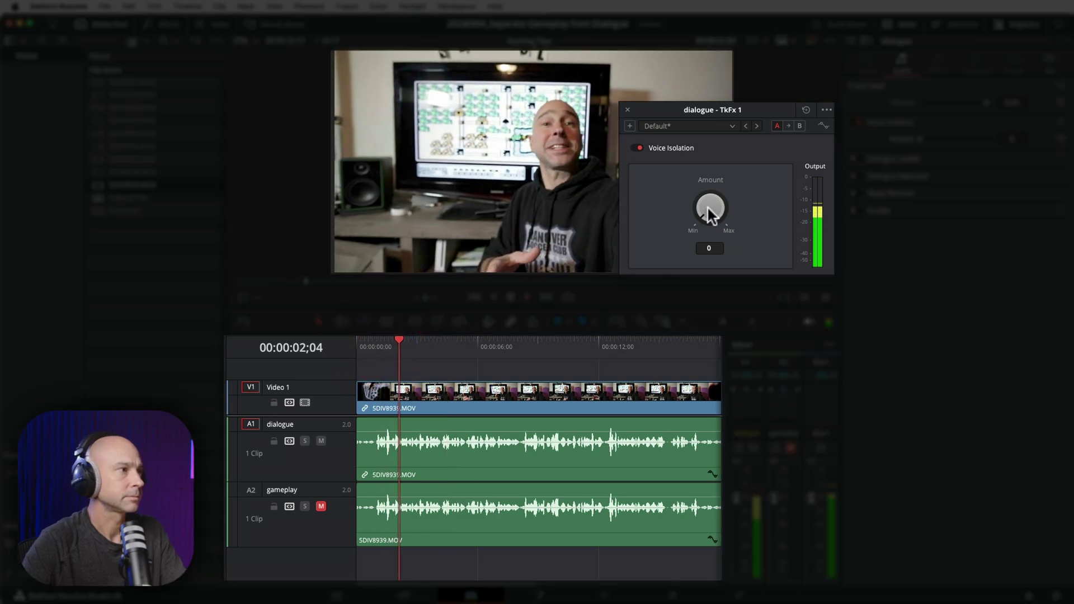
pyautogui.moveTo(720, 196); pyautogui.dragTo(767, 179)
pyautogui.moveTo(710, 208)
pyautogui.mouseDown()
pyautogui.moveTo(730, 204)
pyautogui.moveTo(707, 203)
pyautogui.moveTo(711, 212)
pyautogui.moveTo(714, 203)
pyautogui.mouseUp()
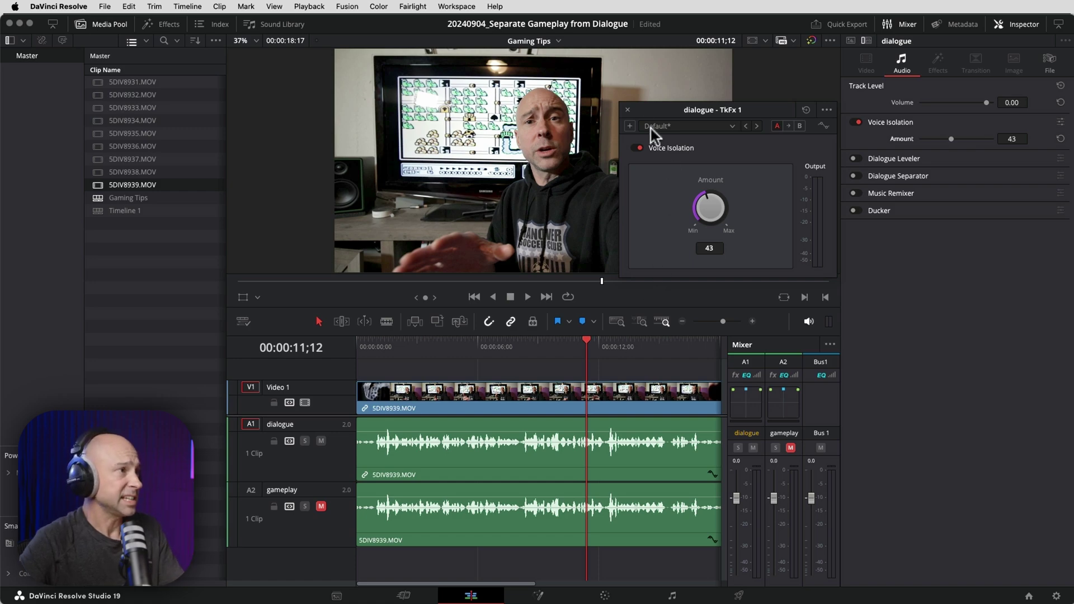
pyautogui.click(628, 110)
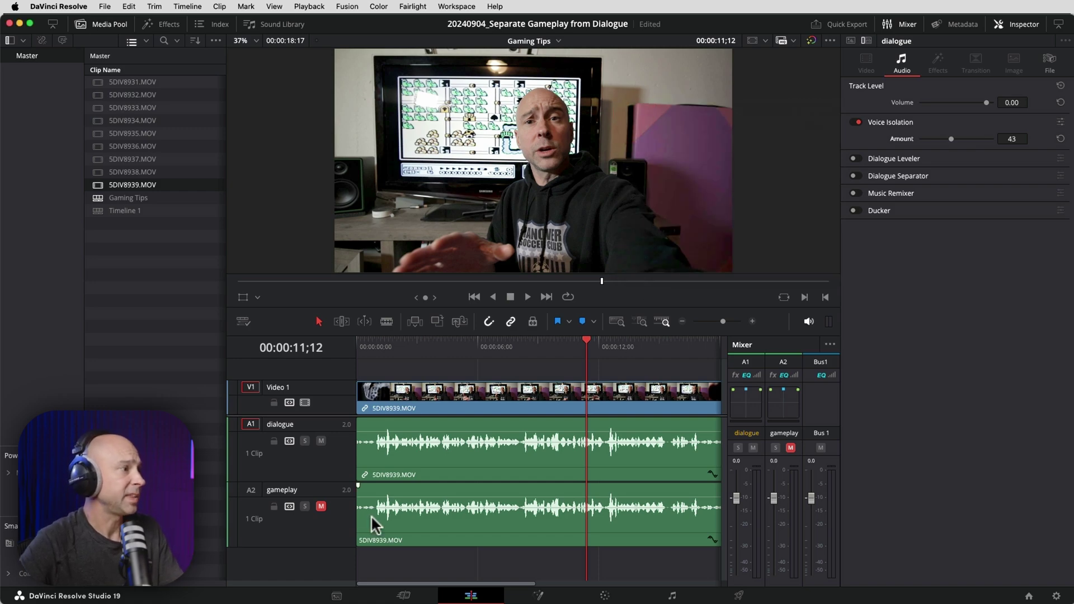
# Step: Mute the dialogue track, unmute the gameplay track, and place the playhead at 00:00:02;04
pyautogui.click(320, 442)
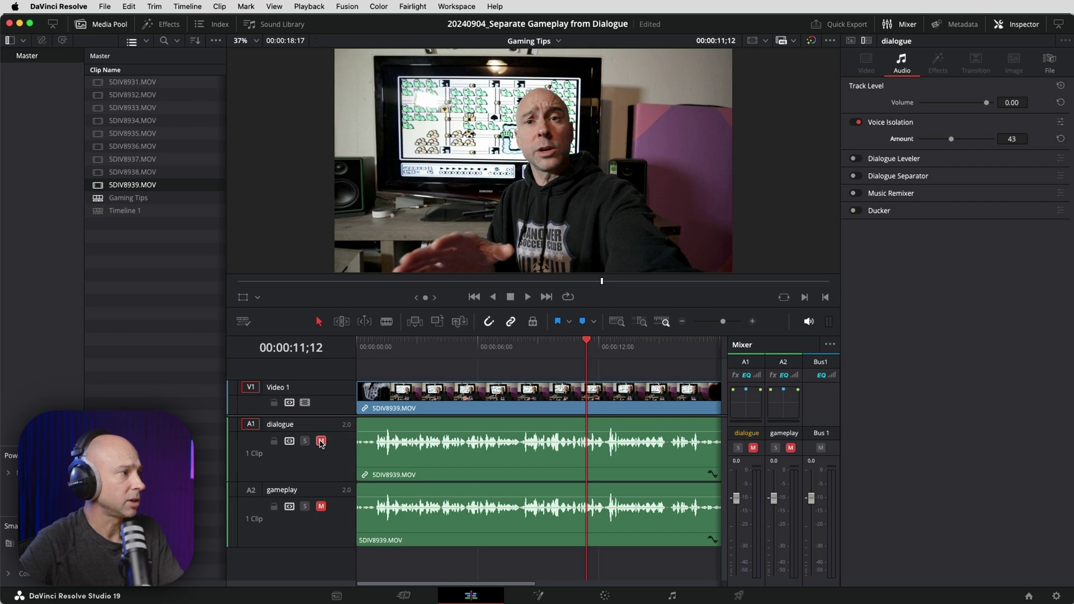
pyautogui.click(320, 506)
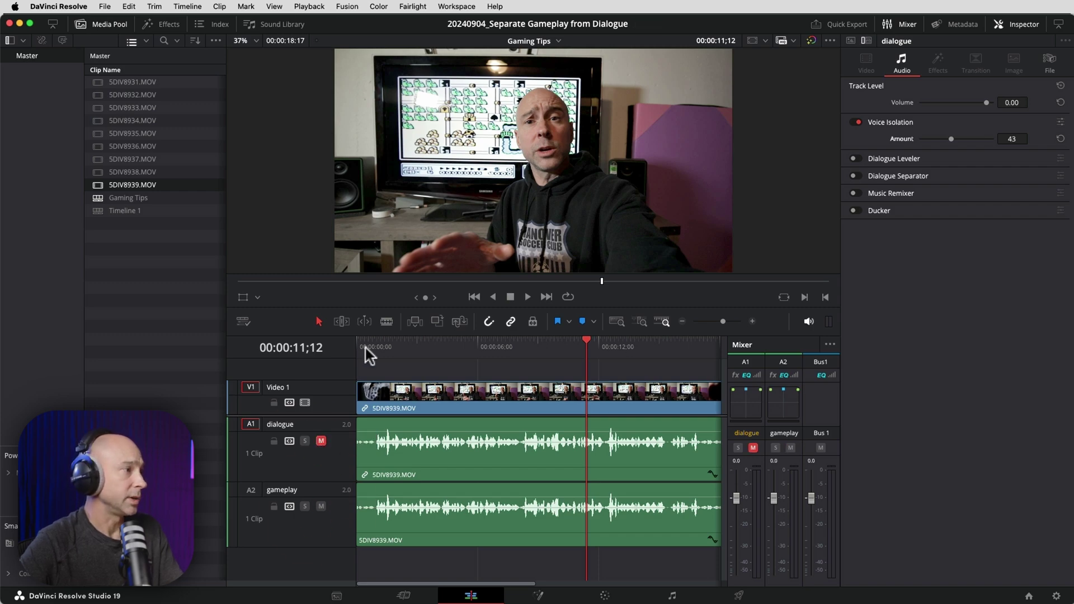
pyautogui.click(368, 343)
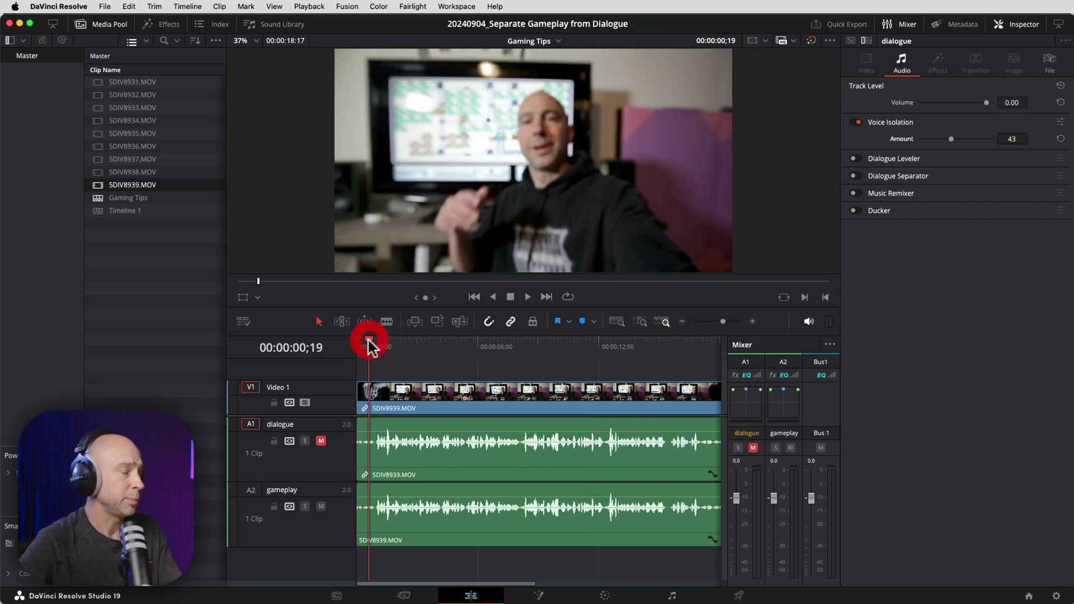
pyautogui.click(398, 348)
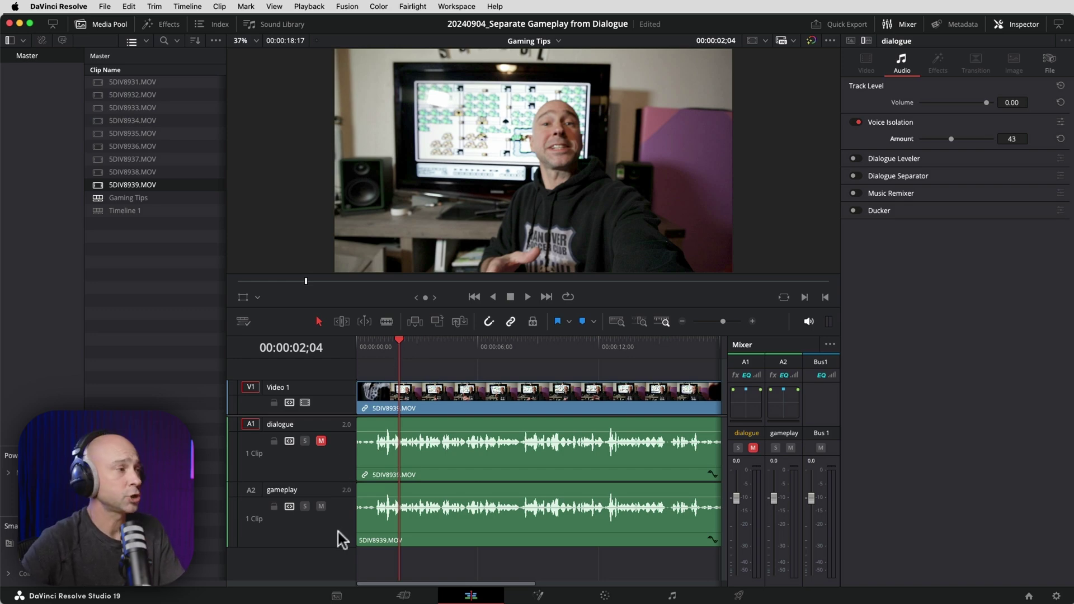
# Step: Turn on Music Remixer for the gameplay track with Voice at -100 and Mute Voice on, and play it back
pyautogui.click(311, 529)
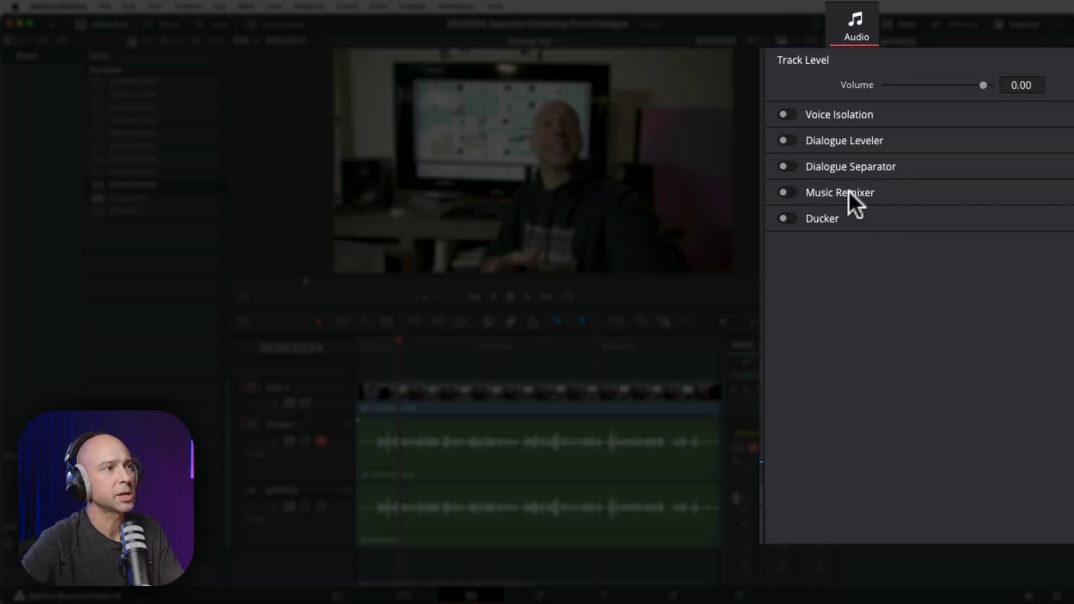
pyautogui.click(785, 192)
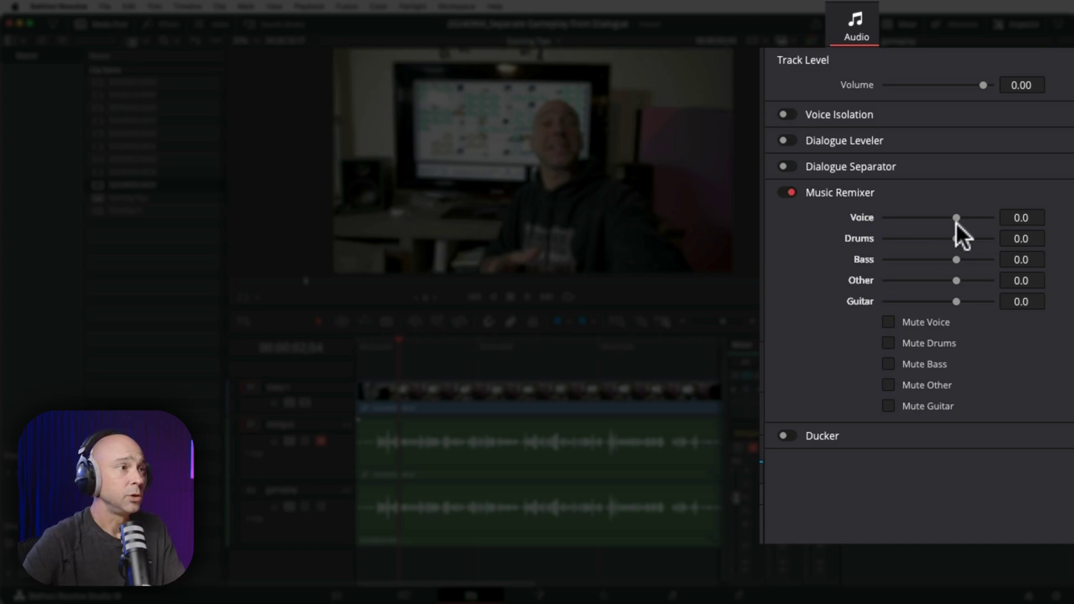
pyautogui.moveTo(956, 219); pyautogui.dragTo(818, 222)
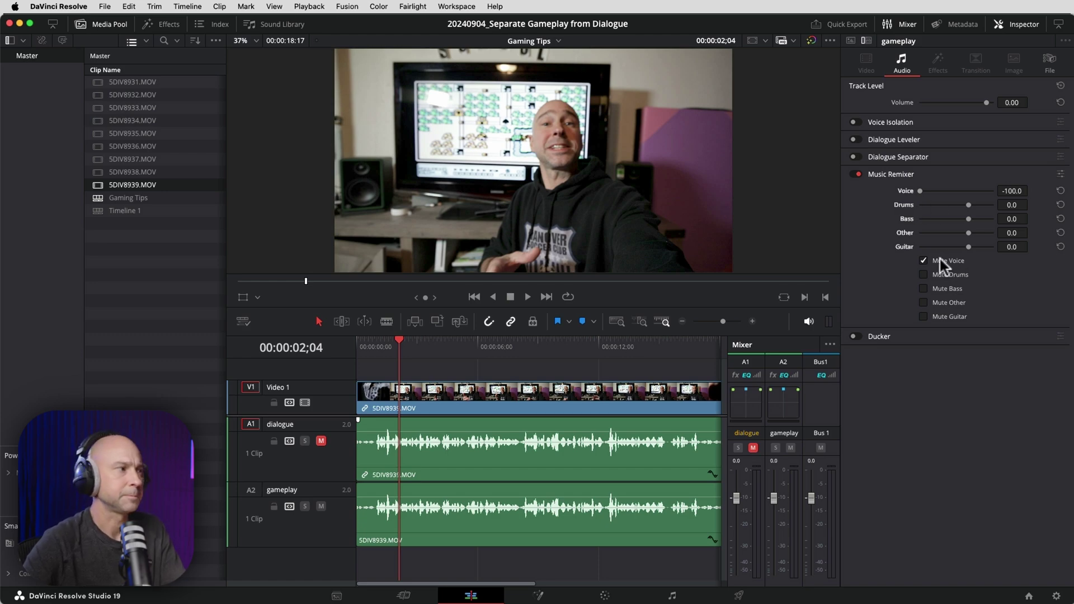
pyautogui.press('space')
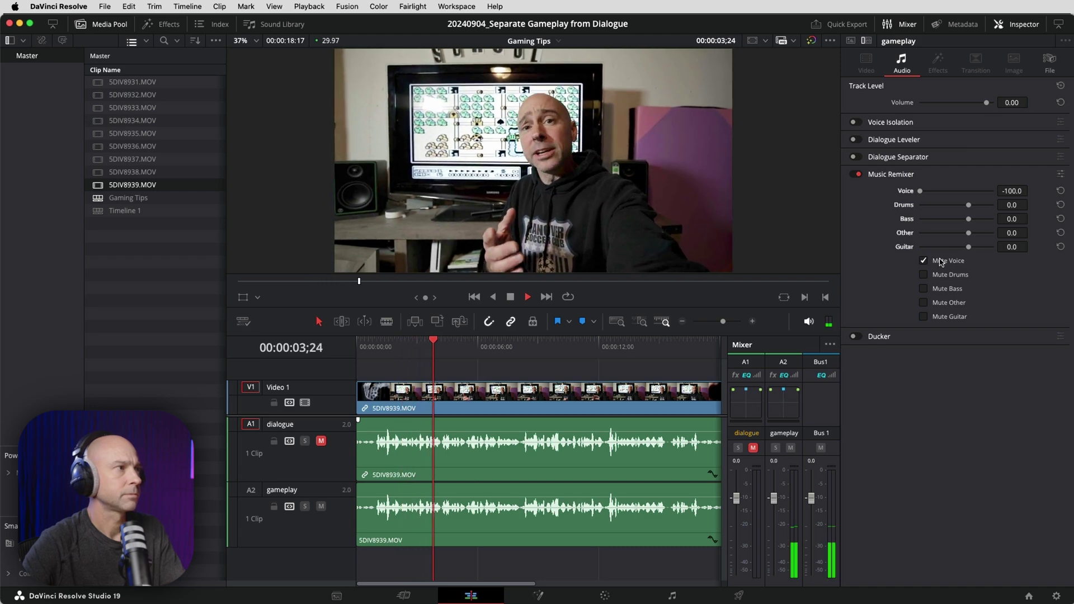
pyautogui.press('space')
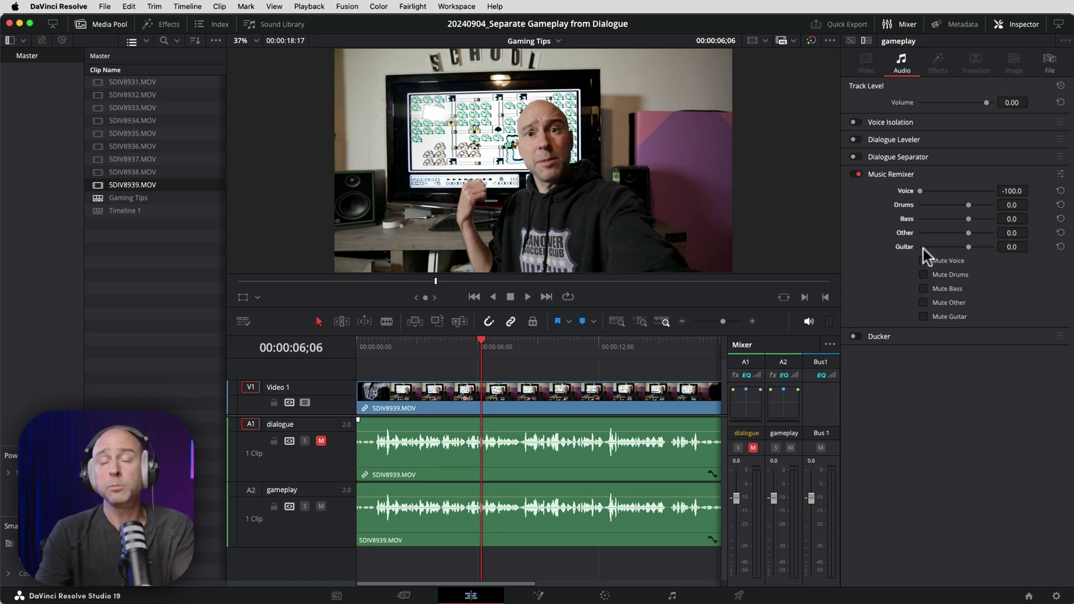
# Step: With Mute Voice off, raise the gameplay track's Music Remixer Voice level to -28.4 while listening to playback
pyautogui.moveTo(921, 192); pyautogui.dragTo(905, 211)
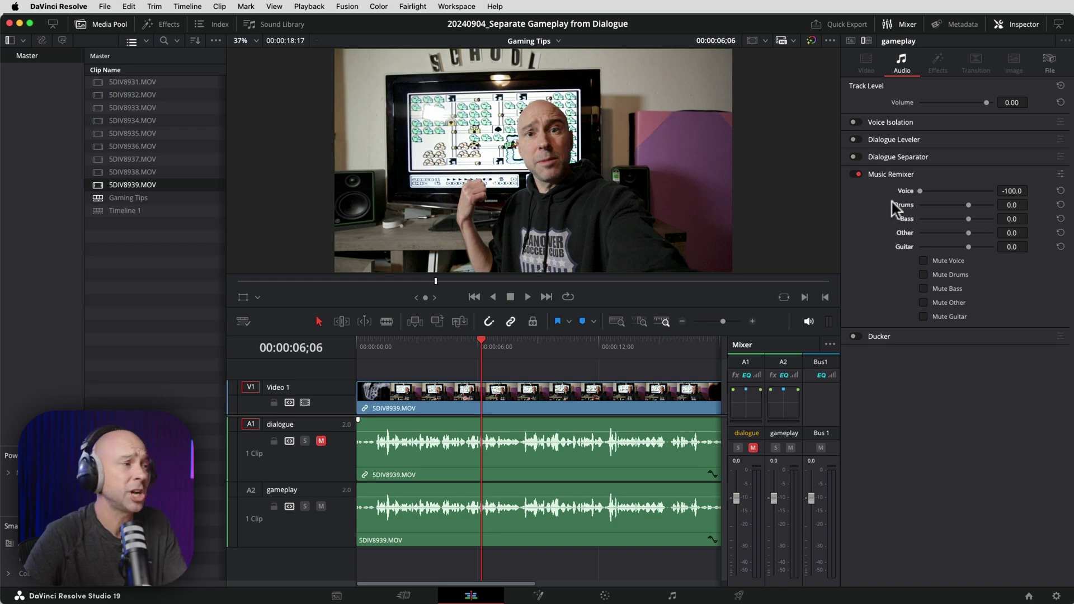
pyautogui.press('space')
pyautogui.click(933, 192)
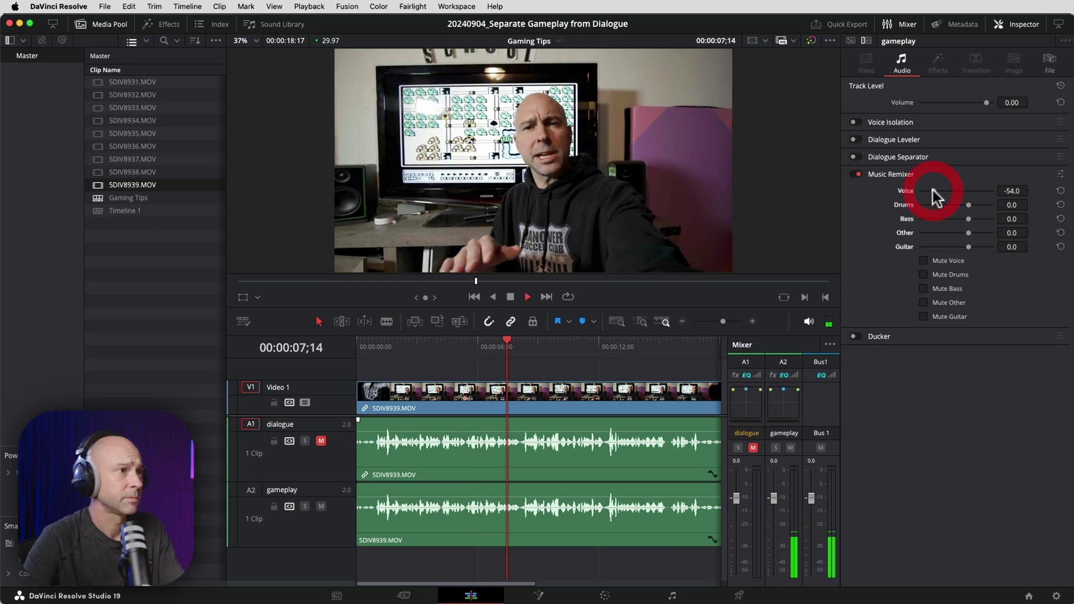
pyautogui.moveTo(934, 194); pyautogui.dragTo(943, 192)
pyautogui.press('space')
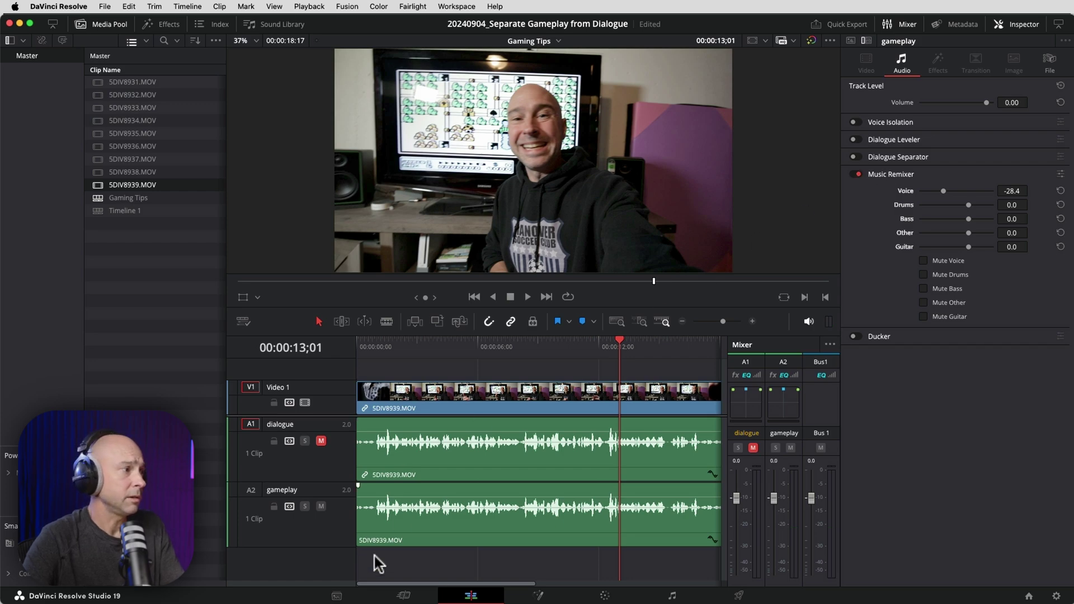
# Step: Unmute the dialogue track and balance both tracks in the mixer from the start, with dialogue at +0.8 and gameplay at -14
pyautogui.click(397, 562)
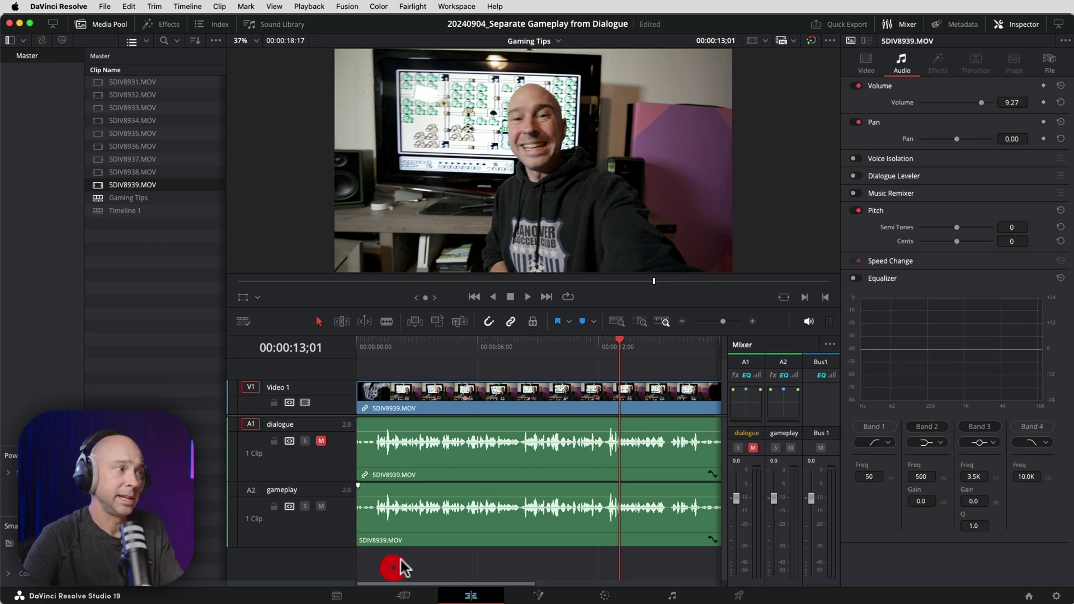
pyautogui.click(321, 441)
pyautogui.press('Home')
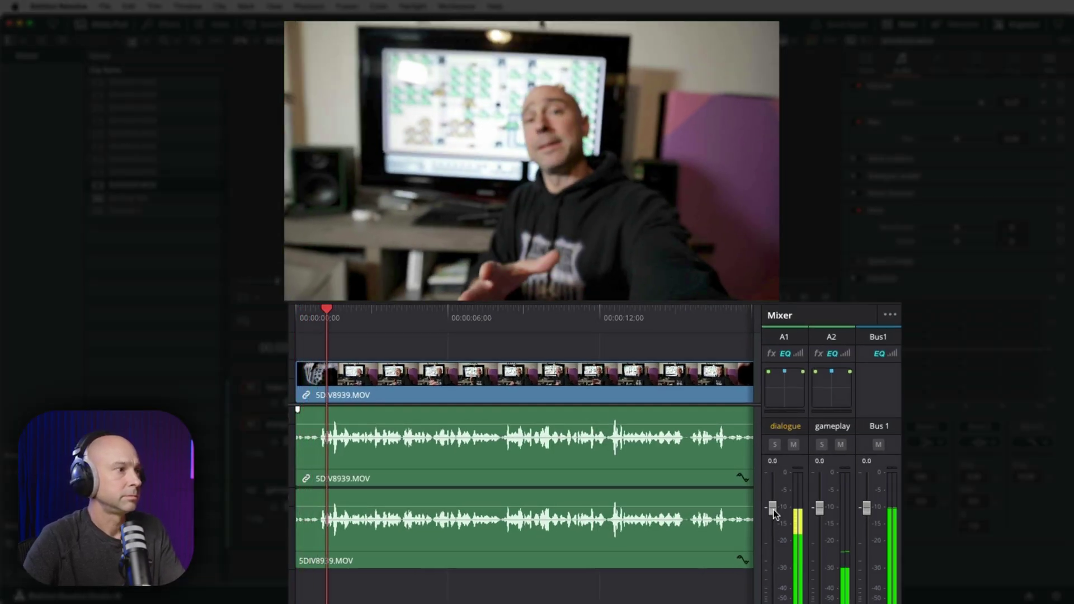
pyautogui.moveTo(773, 509); pyautogui.dragTo(774, 540)
pyautogui.moveTo(821, 507); pyautogui.dragTo(818, 550)
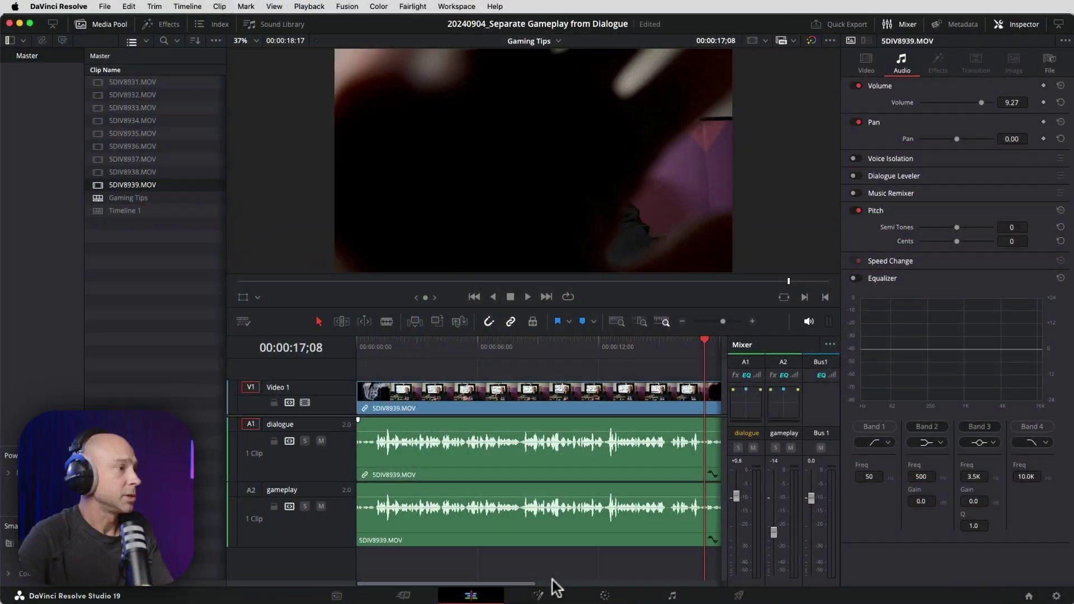
# Step: Turn on the Ducker for the gameplay track with the dialogue track as its source
pyautogui.click(316, 533)
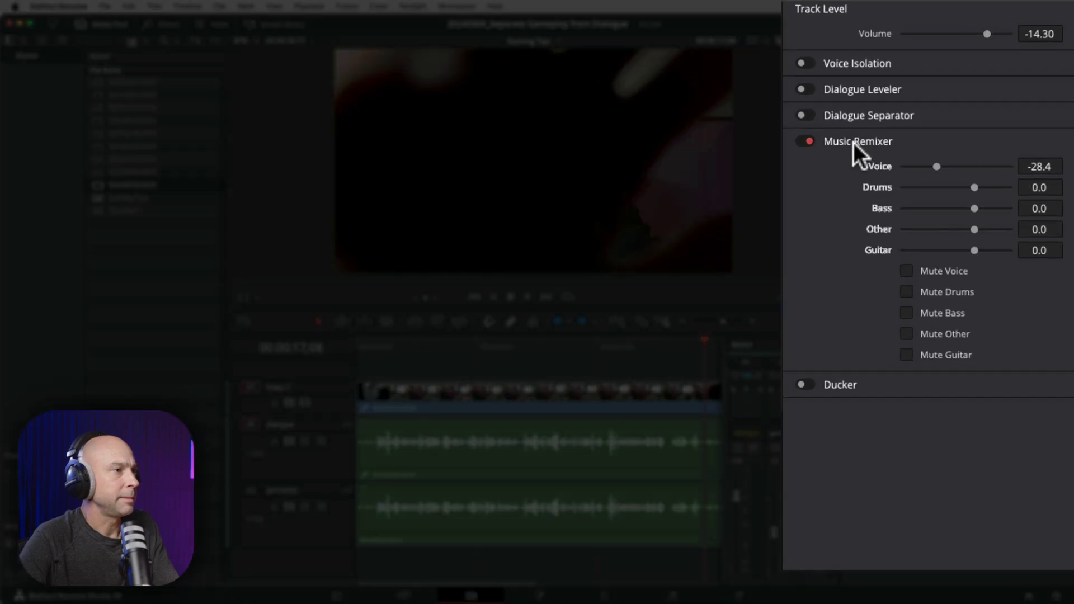
pyautogui.click(854, 142)
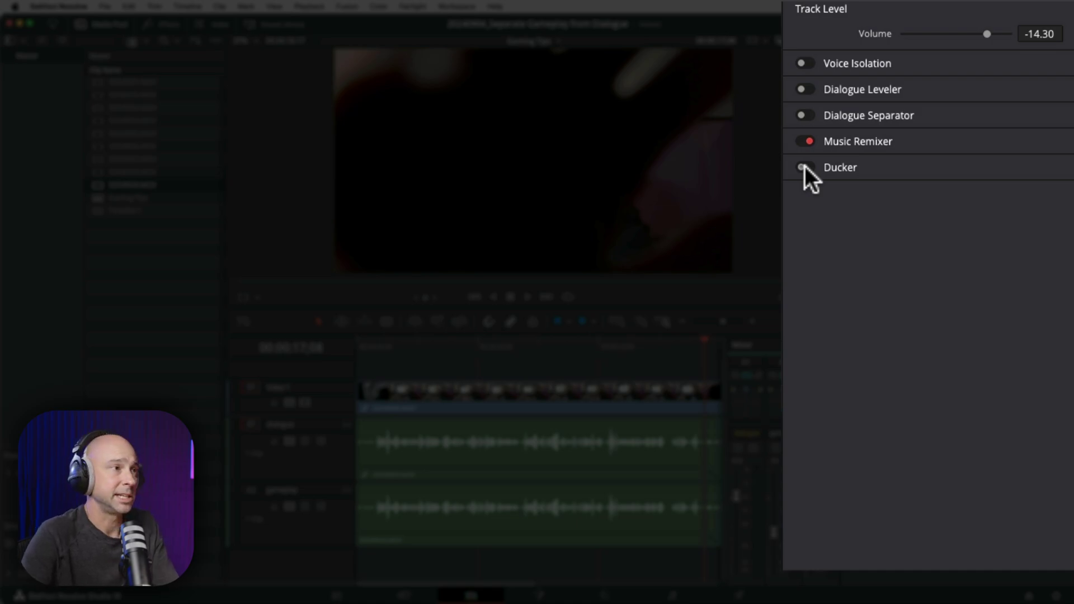
pyautogui.click(805, 166)
pyautogui.click(848, 141)
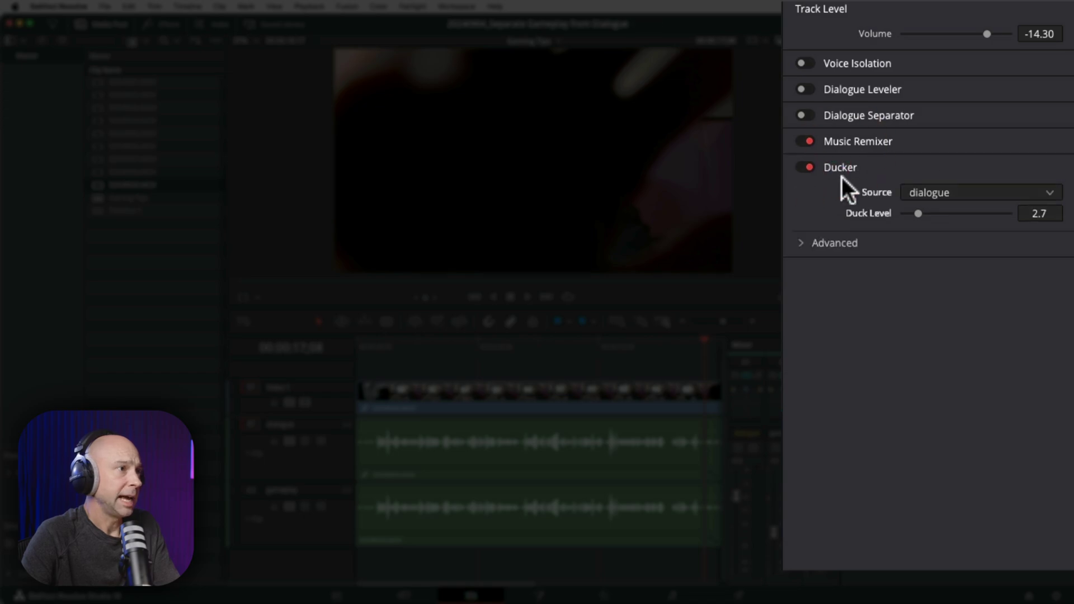
pyautogui.click(962, 192)
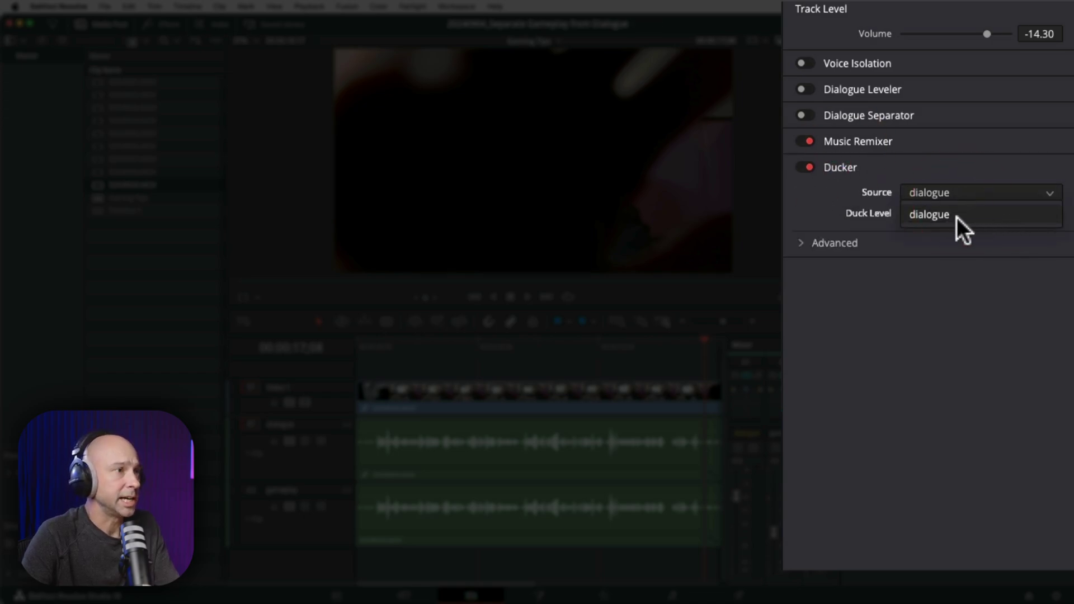
pyautogui.click(994, 210)
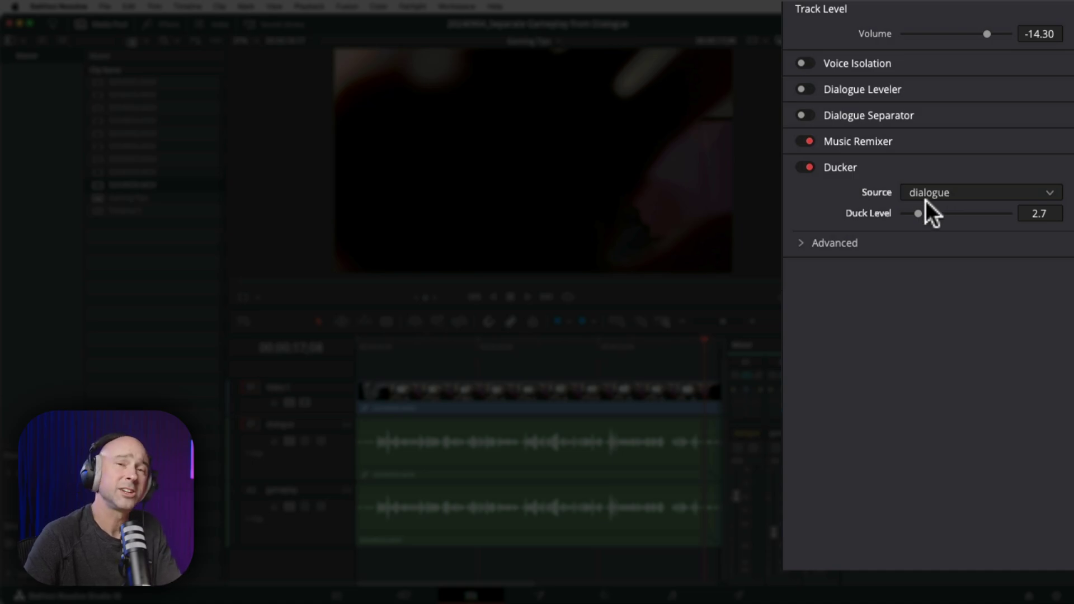
pyautogui.click(966, 193)
pyautogui.click(954, 211)
# Step: Try the gameplay Ducker with Duck Level 13.2, Lookahead 156 and Rise Time 53, and lower the Duck Level again
pyautogui.moveTo(914, 211); pyautogui.dragTo(979, 213)
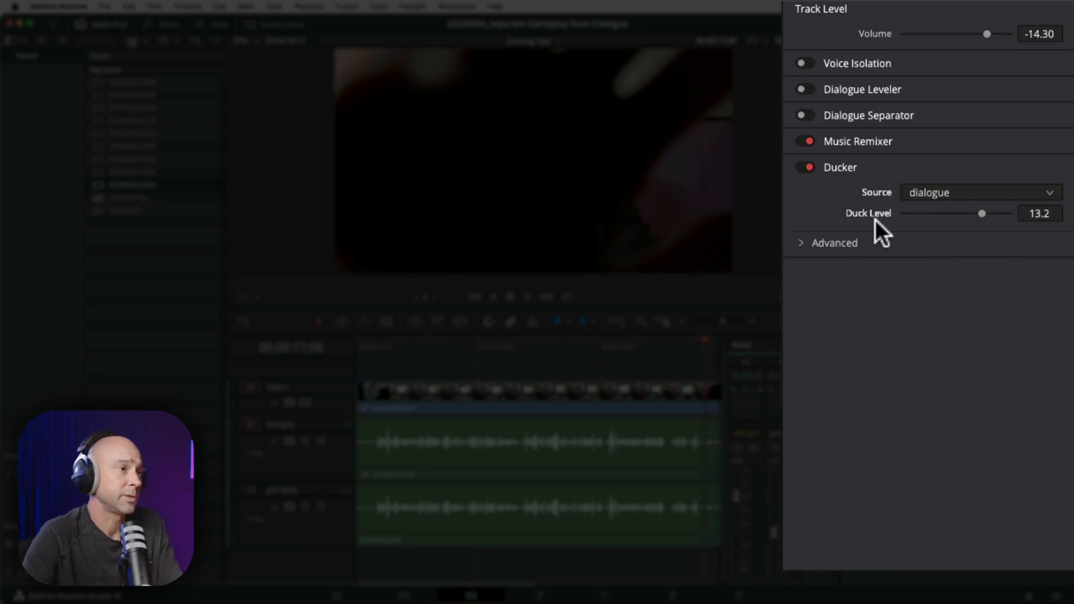
pyautogui.click(802, 243)
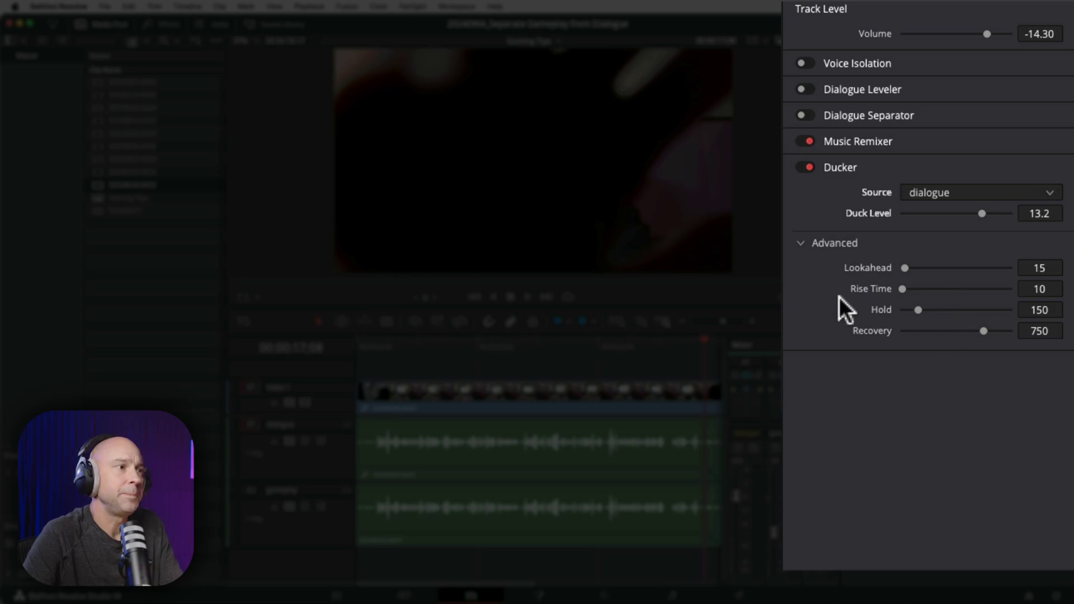
pyautogui.moveTo(905, 267); pyautogui.dragTo(930, 267)
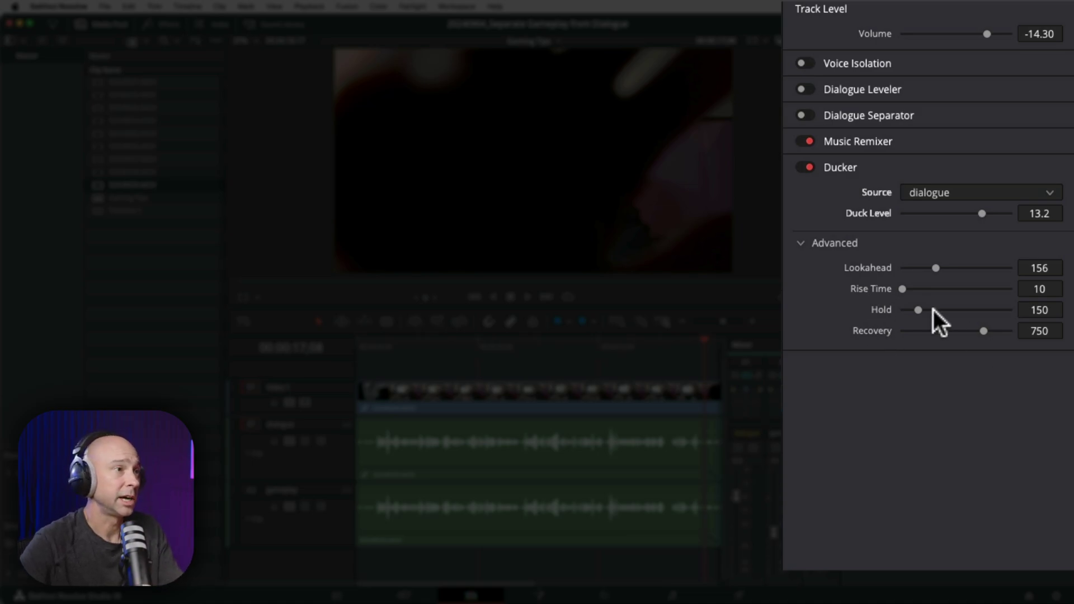
pyautogui.moveTo(902, 290); pyautogui.dragTo(905, 285)
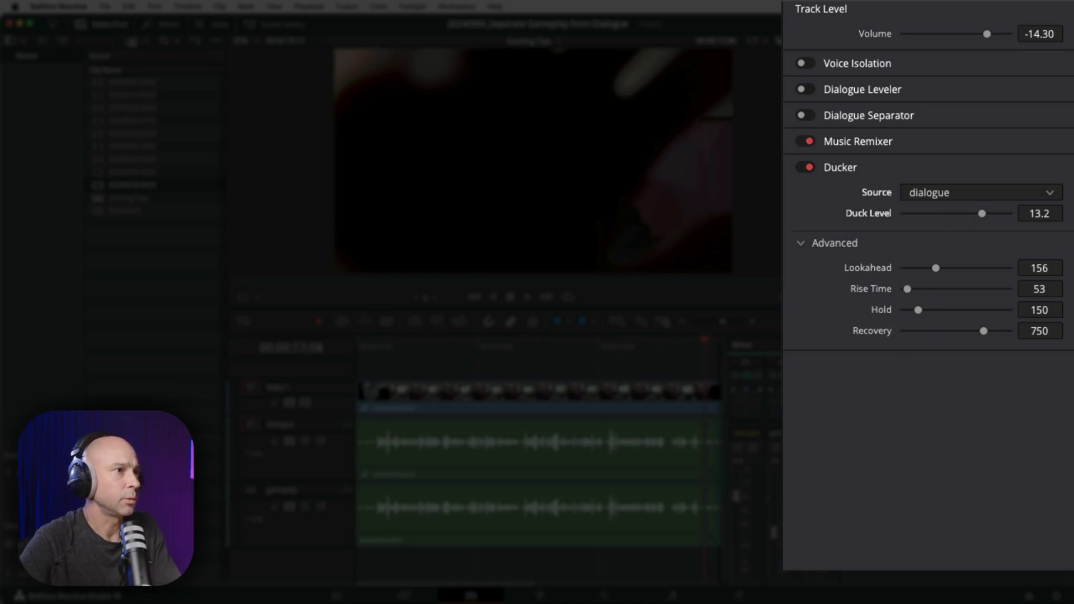
pyautogui.moveTo(982, 213); pyautogui.dragTo(943, 221)
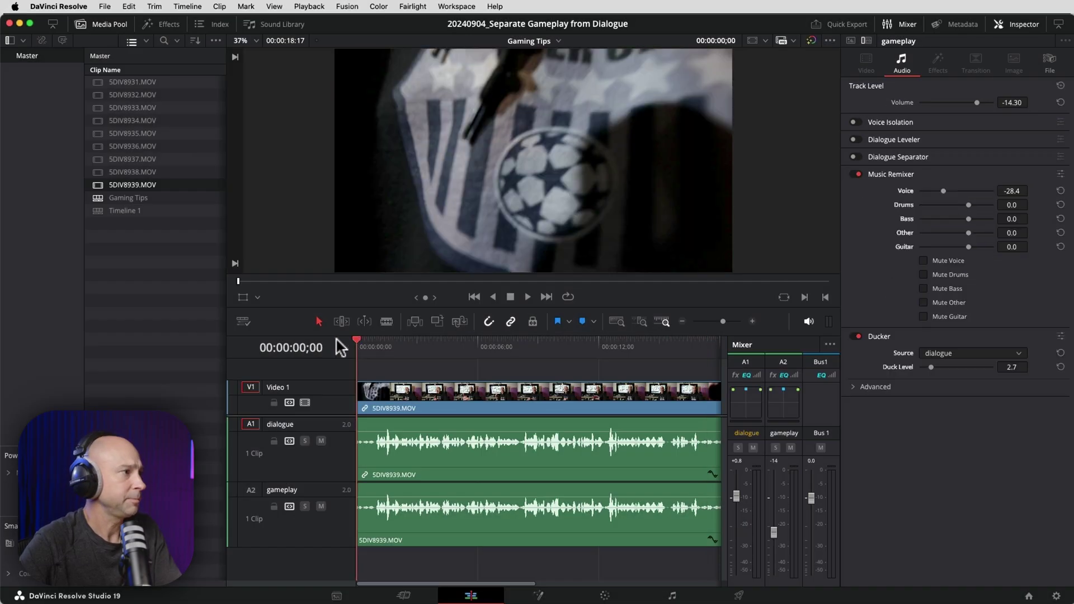
# Step: Play the timeline from the start and set the gameplay Ducker's Duck Level to 3.4
pyautogui.click(338, 342)
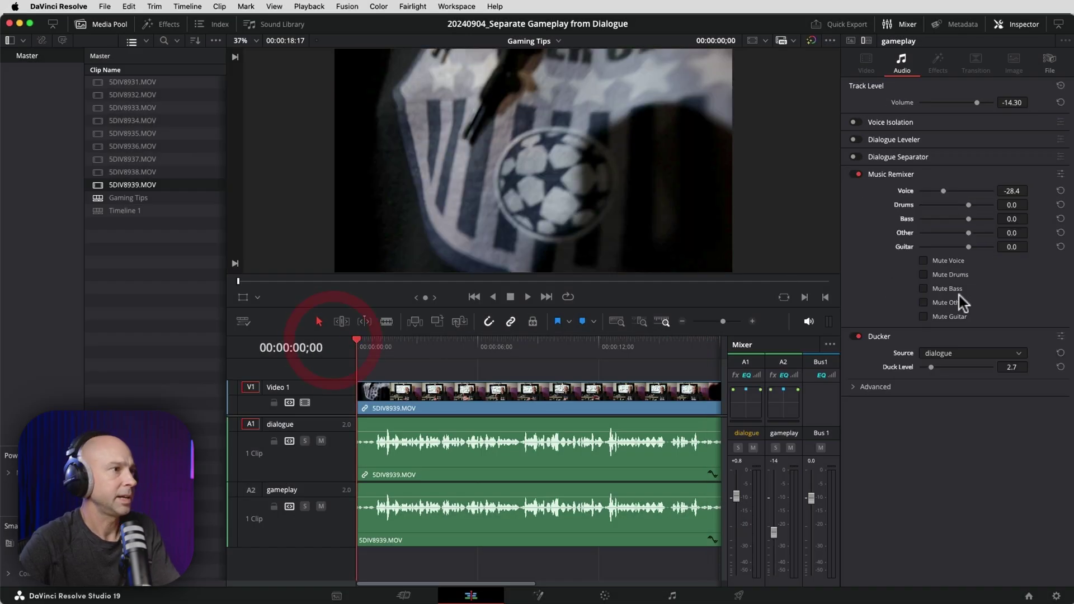
pyautogui.click(894, 175)
pyautogui.press('space')
pyautogui.moveTo(929, 223); pyautogui.dragTo(937, 223)
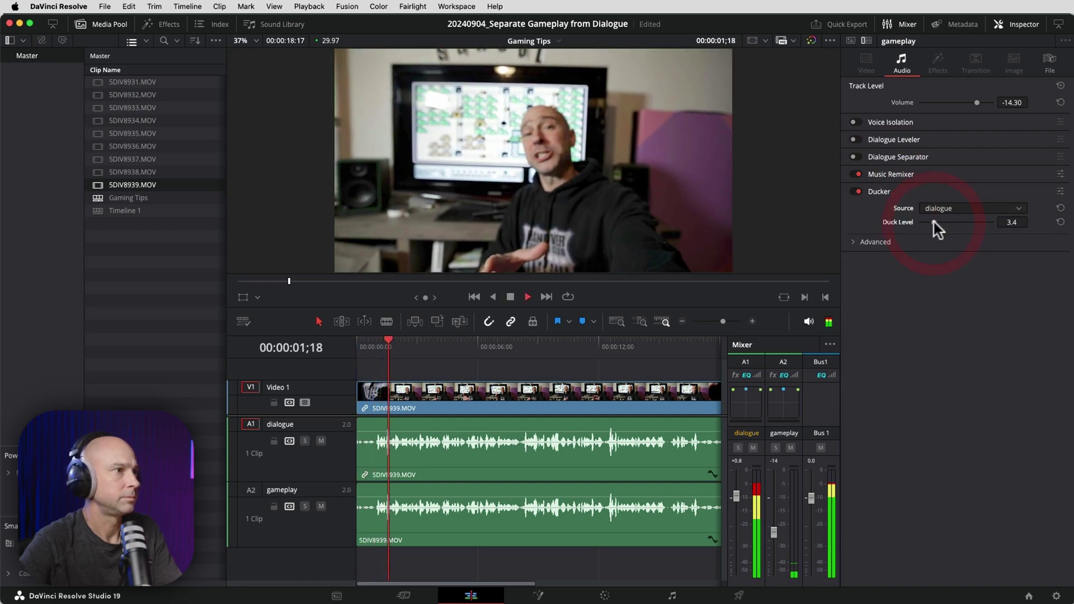
# Step: Return the gameplay track's volume to 0.0 and reset its Ducker's Duck Level to the default 2.7
pyautogui.doubleClick(774, 532)
pyautogui.moveTo(780, 505); pyautogui.dragTo(775, 485)
pyautogui.click(1060, 223)
# Step: Raise the gameplay Ducker's Duck Level to 18.0 while listening to playback
pyautogui.click(357, 344)
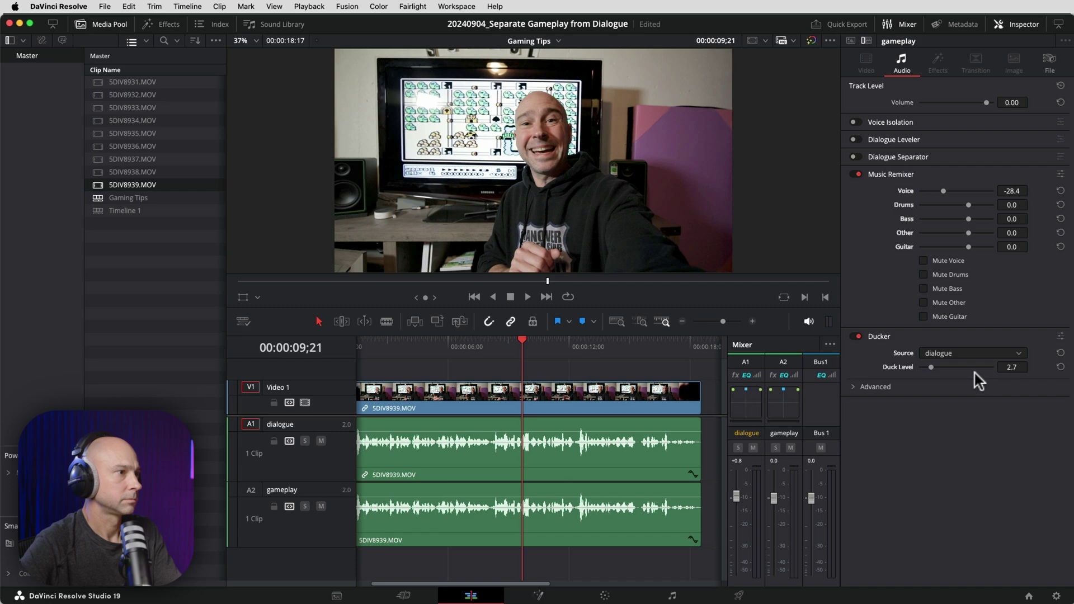
pyautogui.press('space')
pyautogui.moveTo(932, 368); pyautogui.dragTo(993, 367)
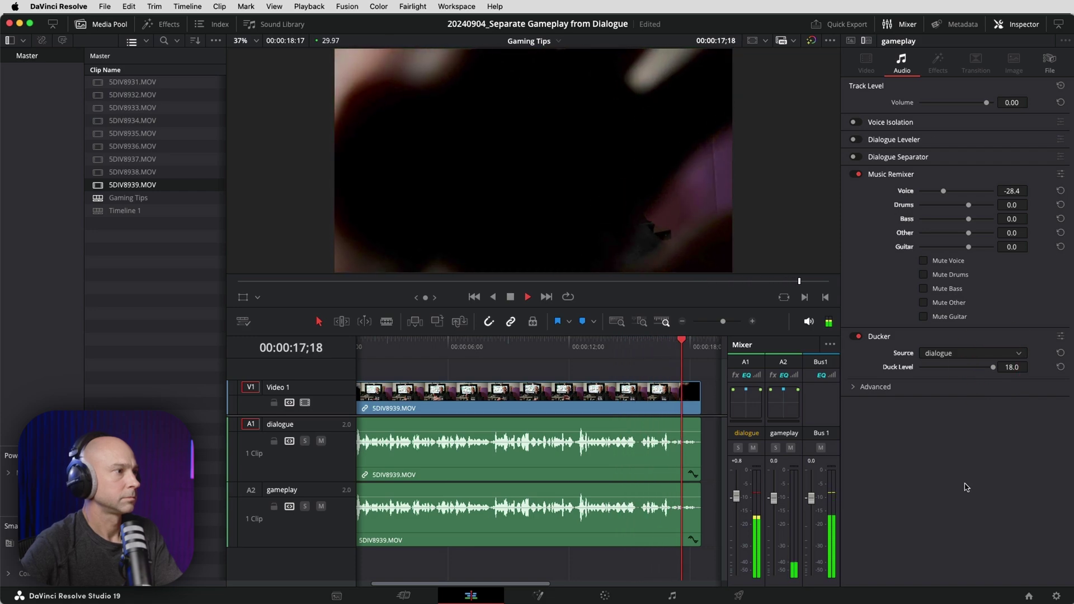
pyautogui.press('space')
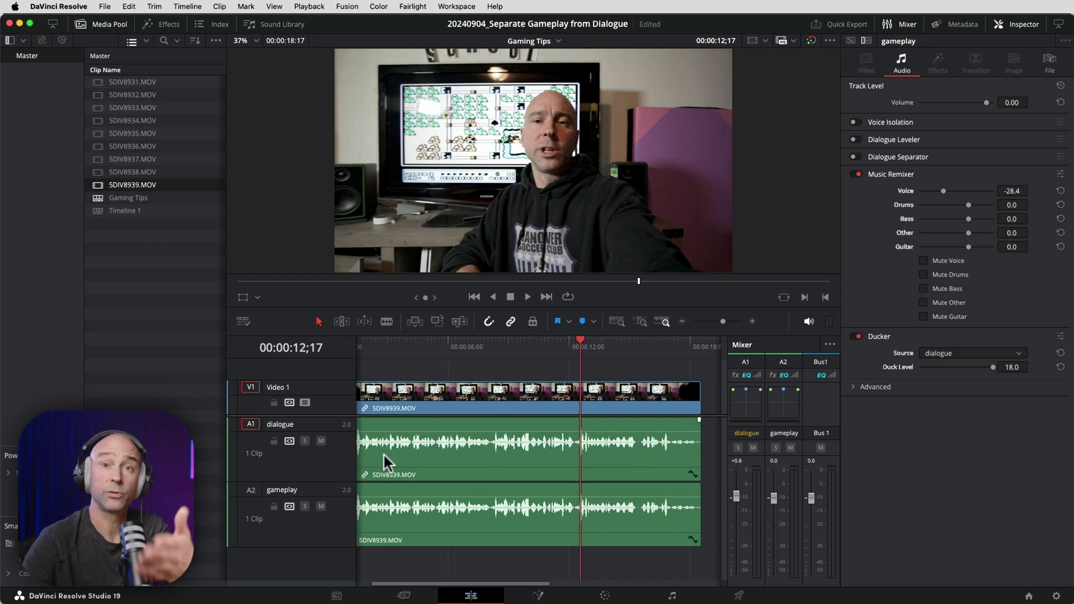
# Step: Add two volume keyframes to the dialogue clip just past 00:00:12, drop the level after them, and play from 00:00:10;22
pyautogui.keyDown('alt'); pyautogui.click(576, 432); pyautogui.keyUp('alt')
pyautogui.keyDown('alt'); pyautogui.click(589, 432); pyautogui.keyUp('alt')
pyautogui.moveTo(605, 432); pyautogui.dragTo(594, 470)
pyautogui.click(594, 473)
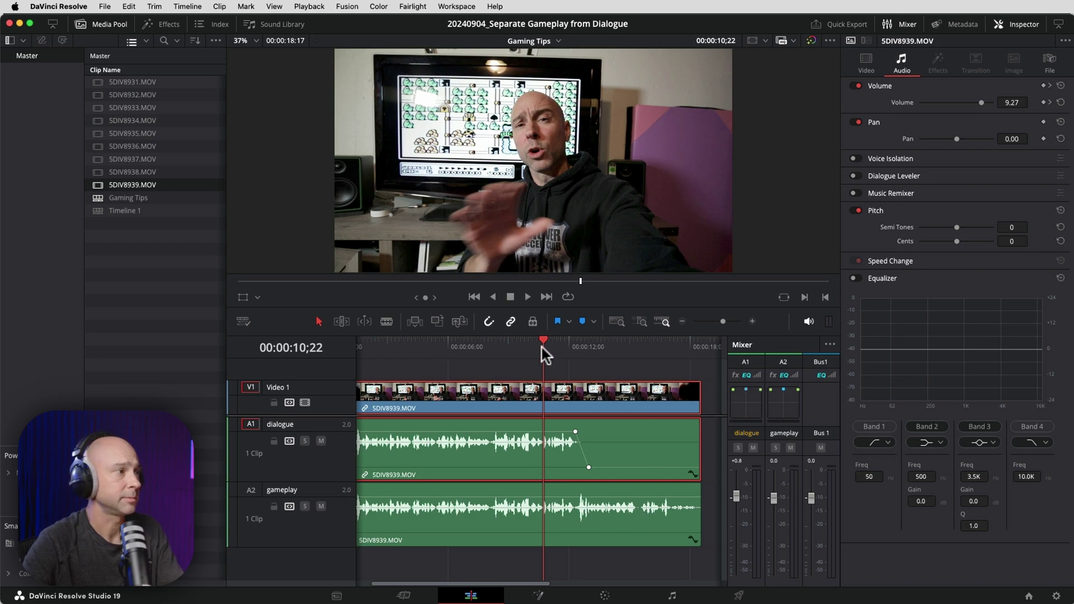
pyautogui.press('space')
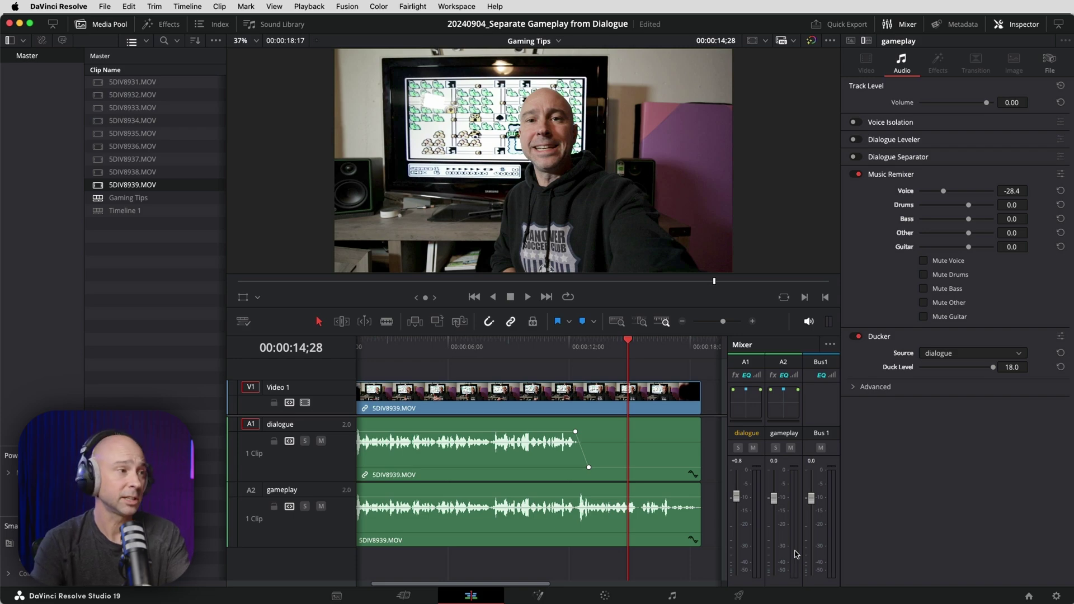
# Step: Set the track levels to +2.2 for dialogue and -0.2 for gameplay, and show the mixer on the Fairlight page
pyautogui.moveTo(737, 497); pyautogui.dragTo(777, 503)
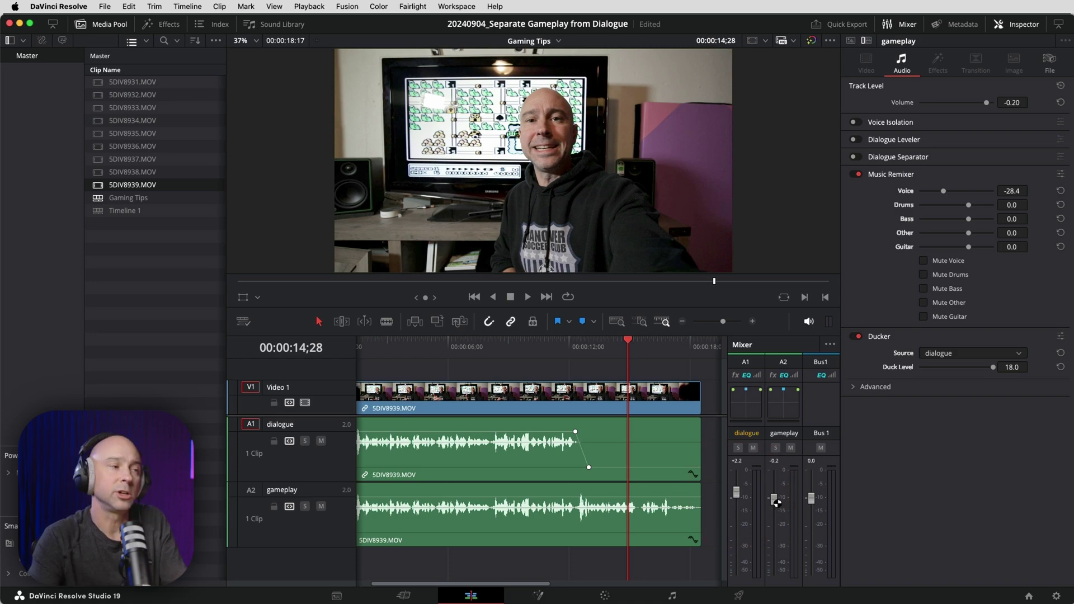
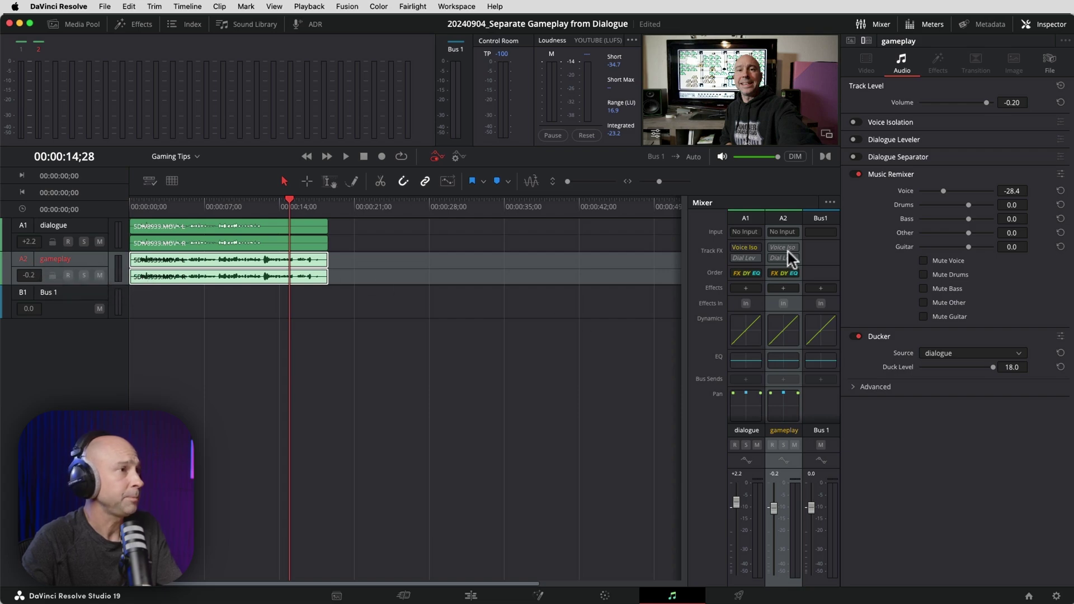
pyautogui.click(882, 25)
pyautogui.click(882, 26)
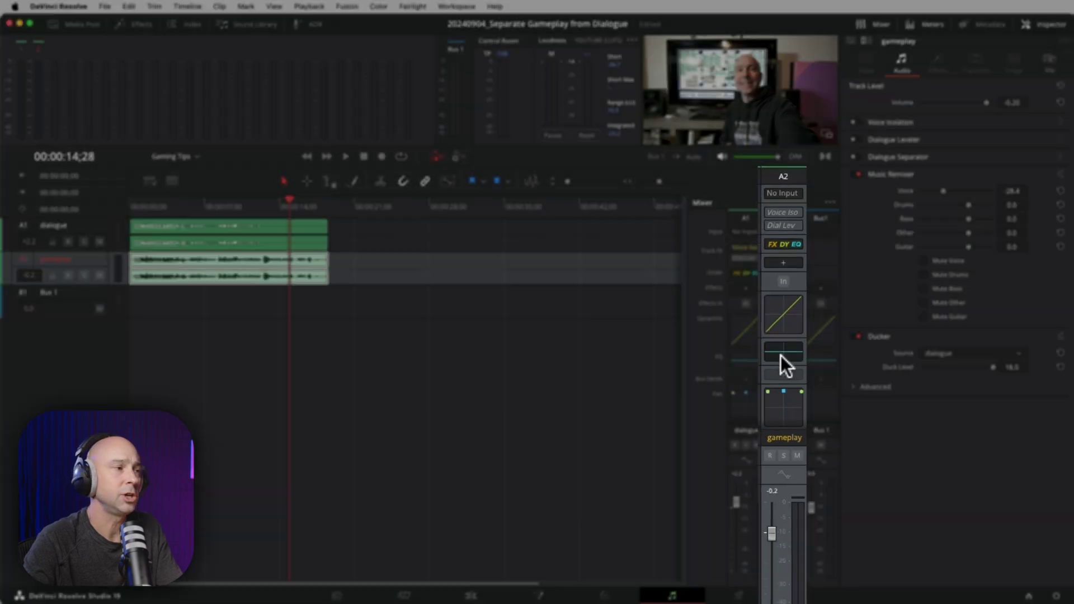
# Step: In the gameplay track's equalizer, cut Band 4 by 4.7 dB at 1.0K with a Q Factor of 0.3
pyautogui.click(781, 361)
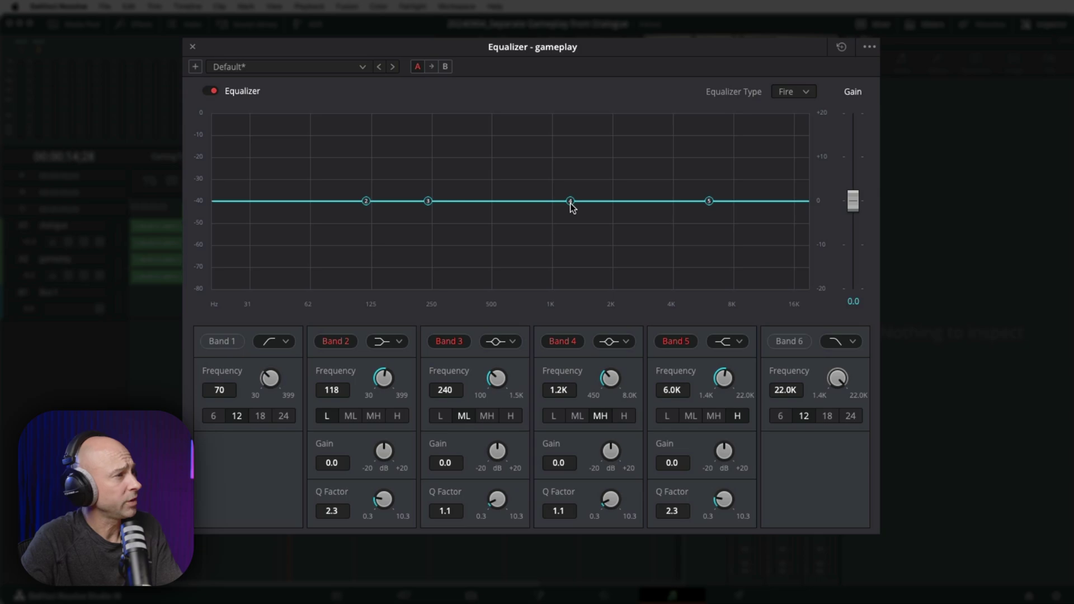
pyautogui.moveTo(571, 203); pyautogui.dragTo(559, 217)
pyautogui.scroll(-5, 562, 221)
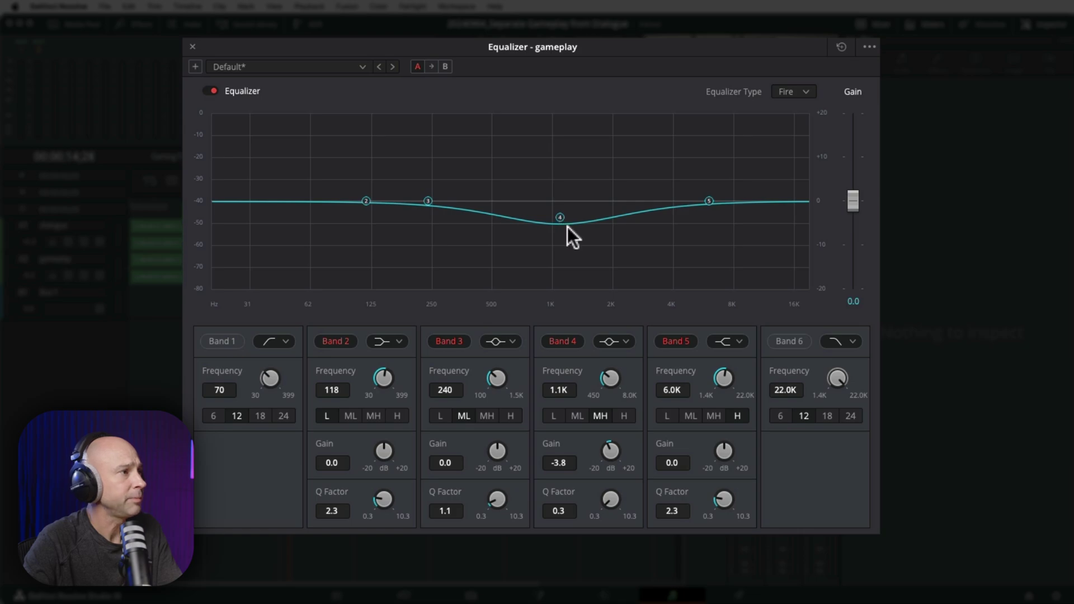
pyautogui.moveTo(560, 214)
pyautogui.mouseDown()
pyautogui.moveTo(525, 216)
pyautogui.moveTo(597, 219)
pyautogui.moveTo(552, 220)
pyautogui.mouseUp()
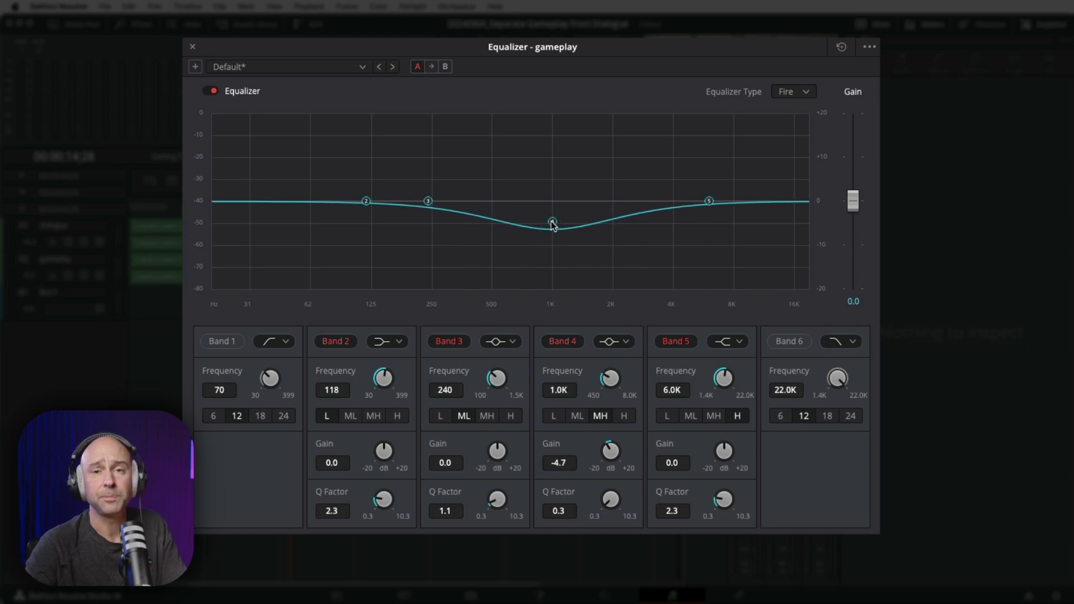